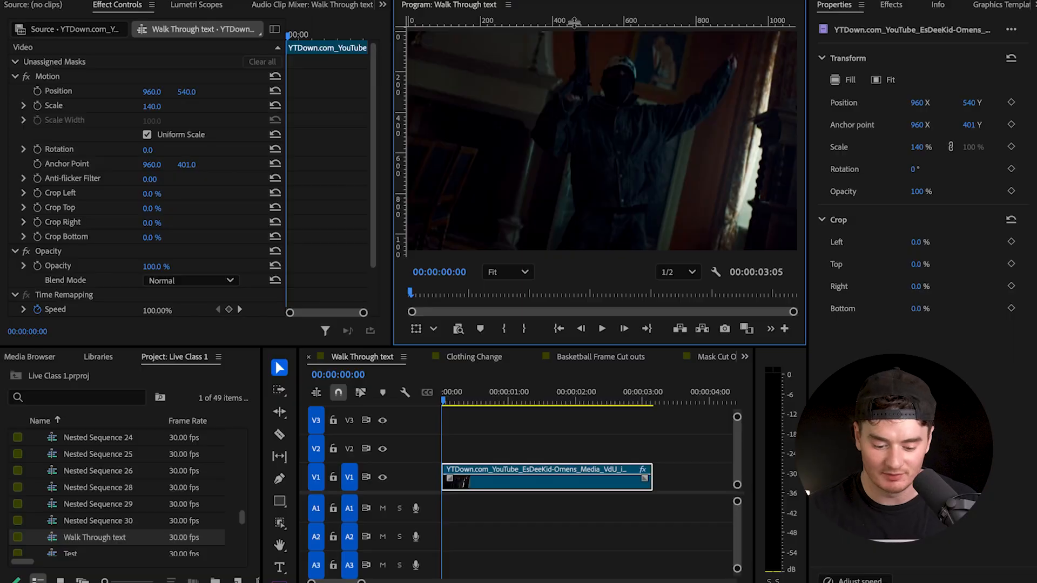
- Play and scrub through the source clip on track V1, returning to its first frame
left_click(452, 396)
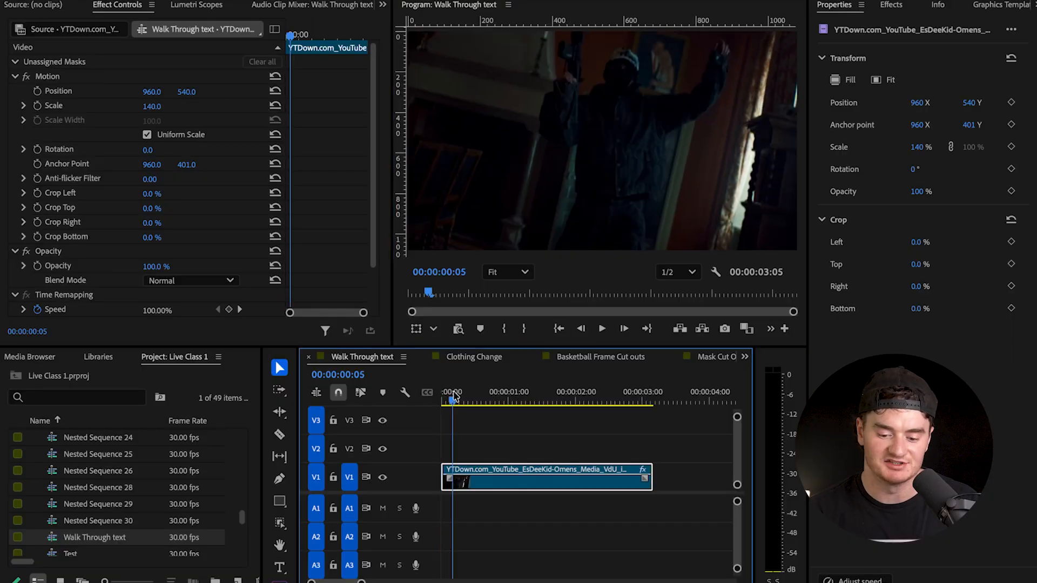
left_click_drag(453, 396, 440, 393)
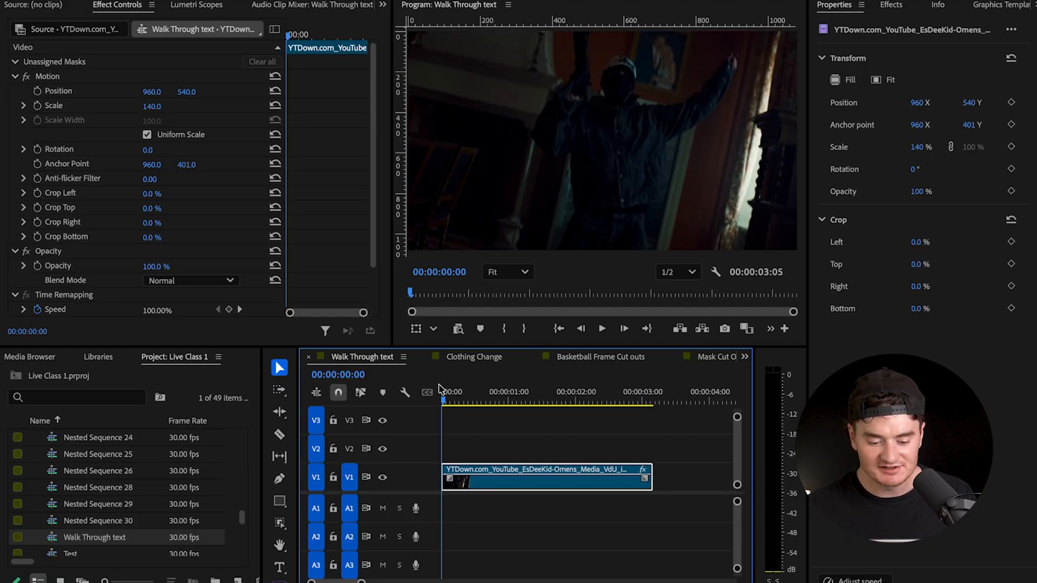
key("minus")
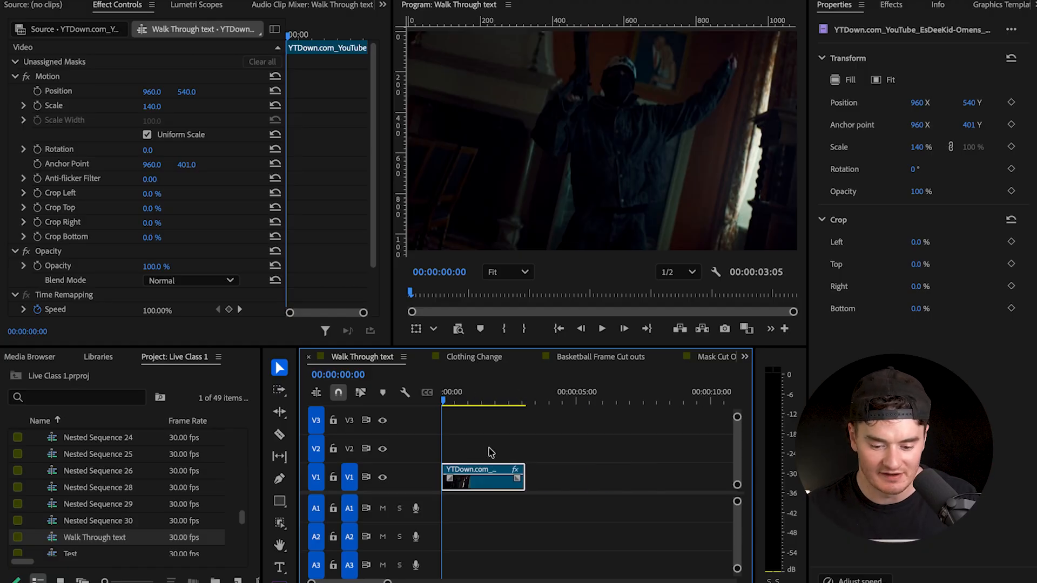
key("space")
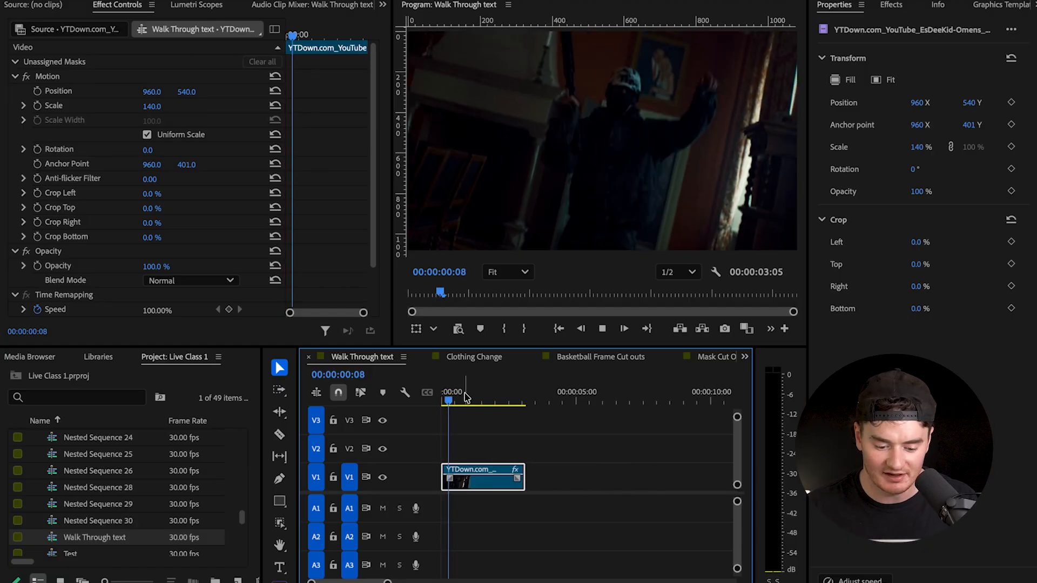
left_click_drag(515, 397, 415, 397)
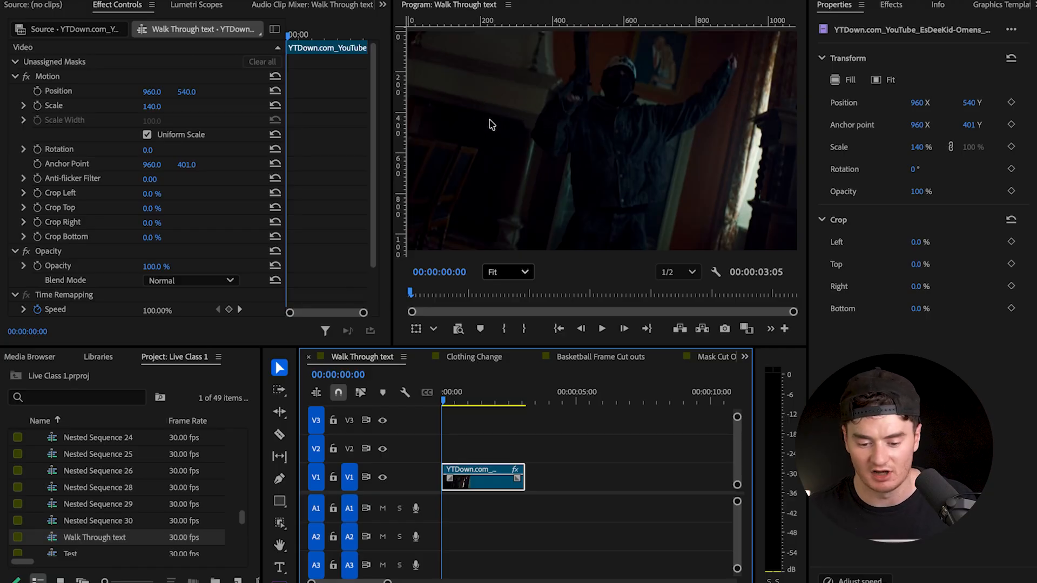
- Duplicate the V1 video clip onto track V3, aligned to the same start, leaving track V2 empty
left_click(479, 457)
left_click(480, 471)
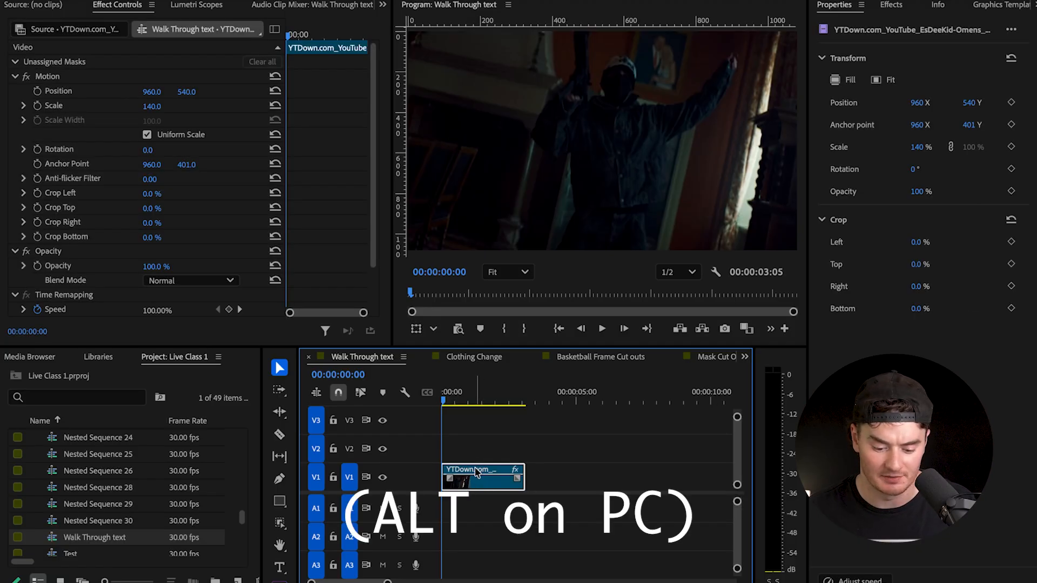
left_click_drag(476, 471, 473, 427)
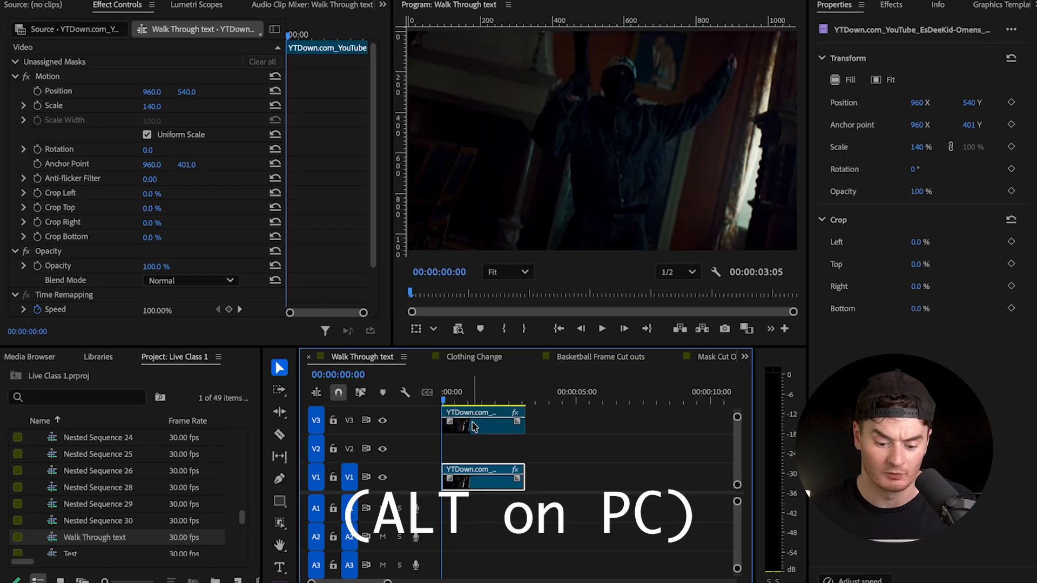
scroll(474, 428, "up", 1)
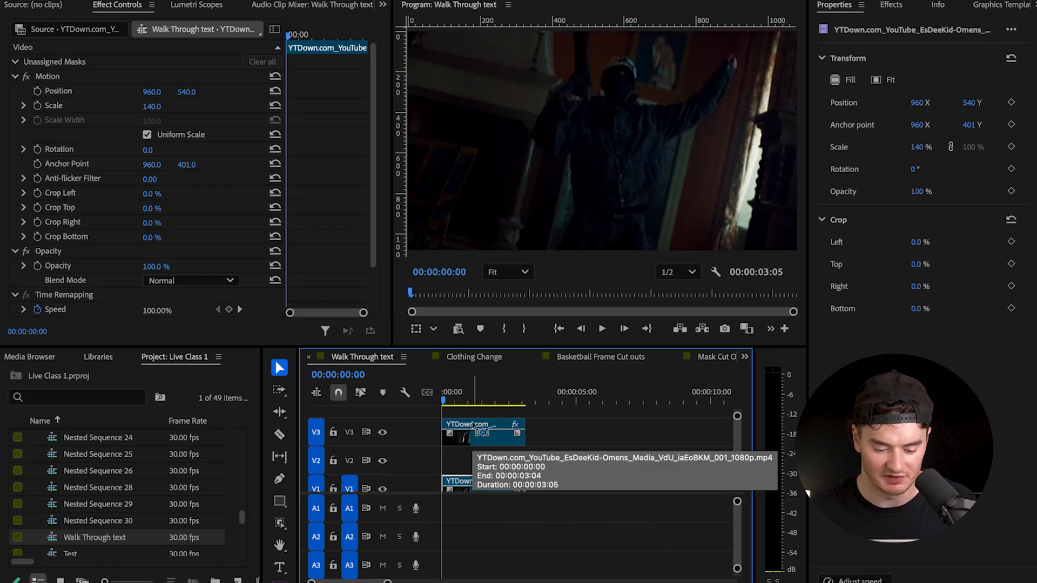
scroll(474, 427, "up", 3)
scroll(473, 427, "up", 1)
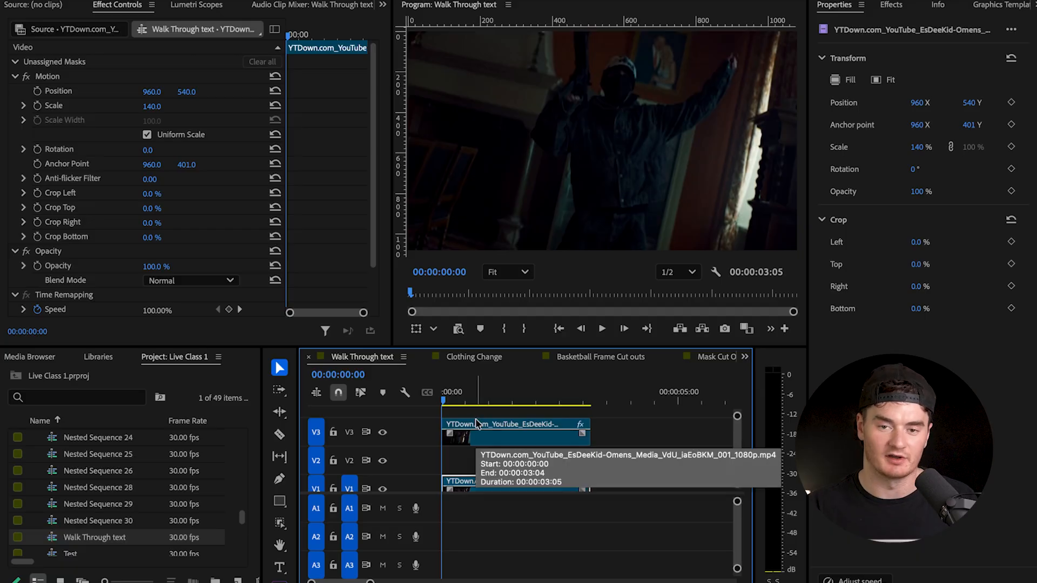
- Disable the duplicate video clip on track V3
left_click(480, 439)
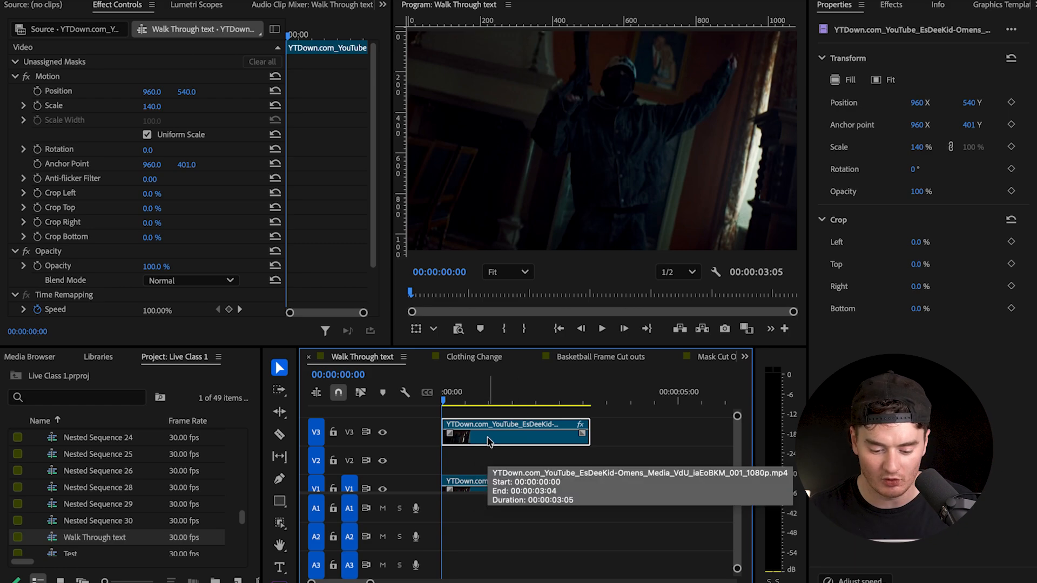
right_click(489, 441)
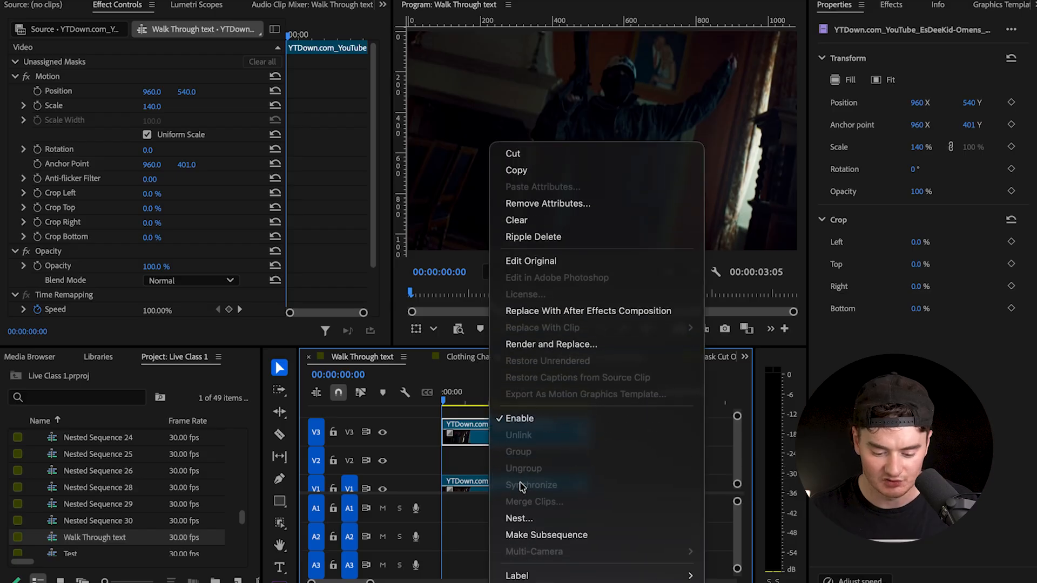
left_click(540, 302)
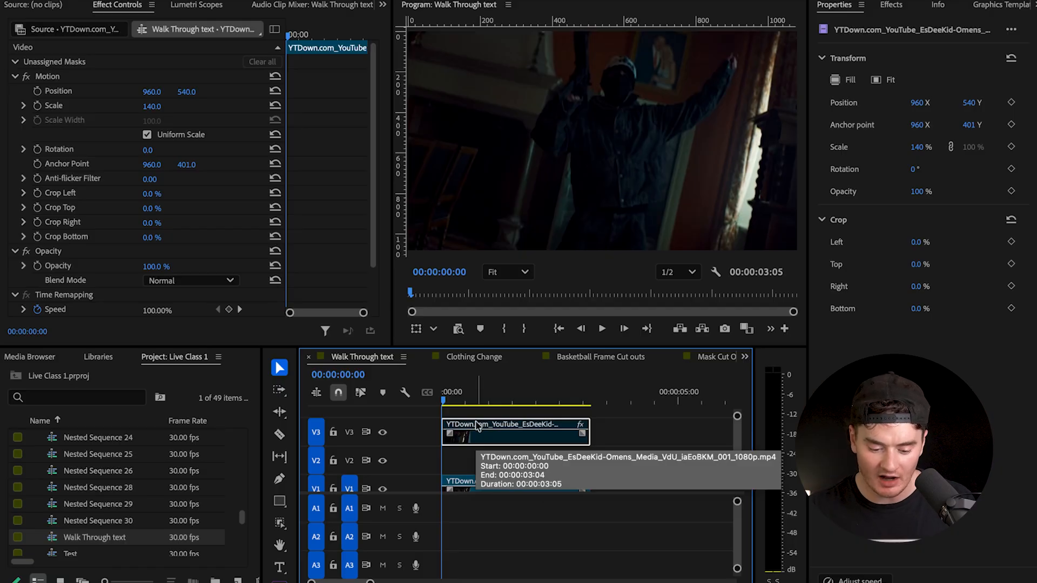
- Add a new text layer on track V2 between the two video clips and trim its end to match them
key("ctrl+t")
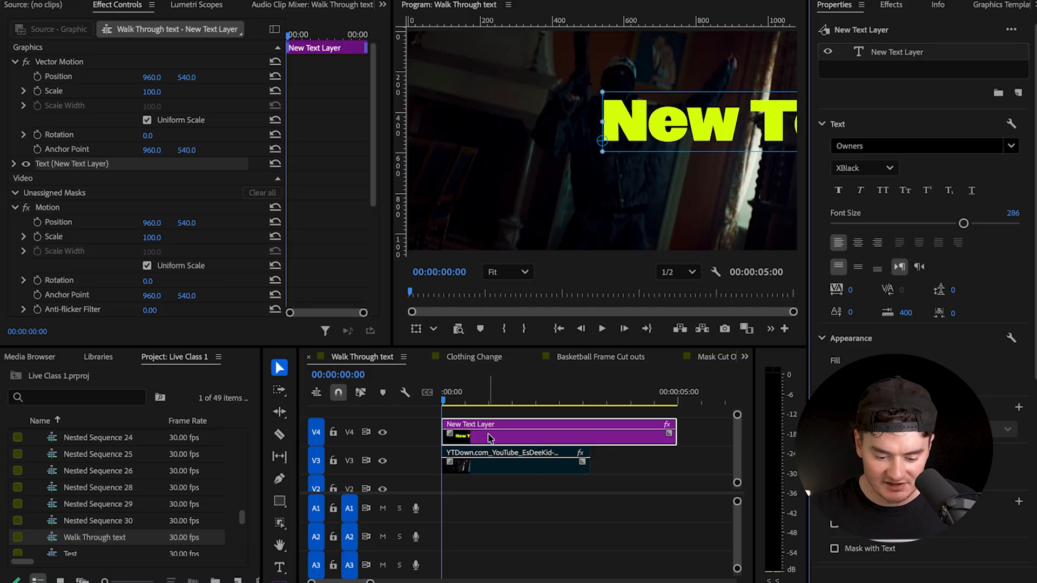
left_click_drag(490, 436, 489, 487)
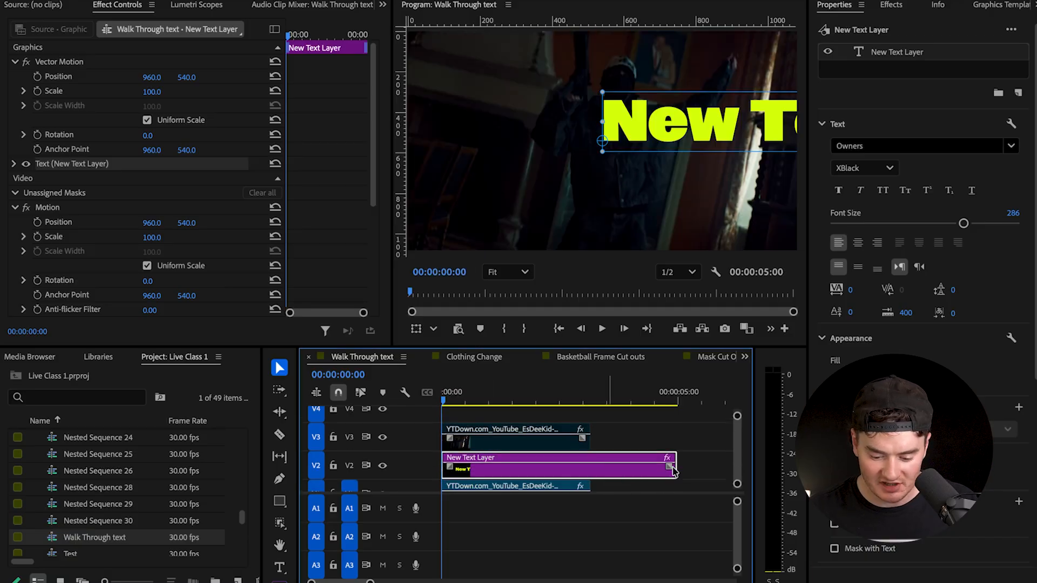
left_click_drag(676, 467, 590, 469)
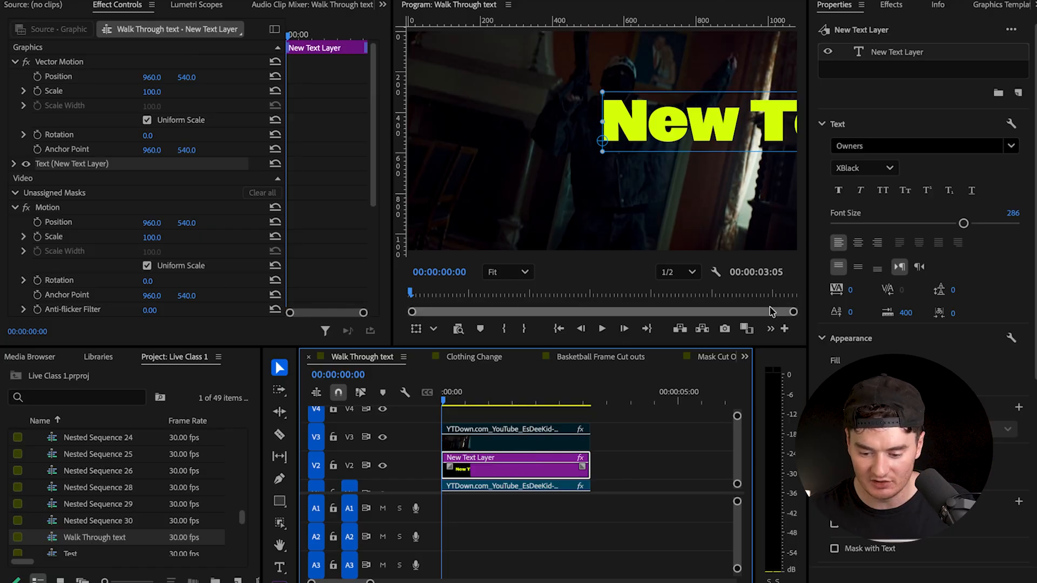
- Center-align the text and set its font size to 209
left_click(863, 244)
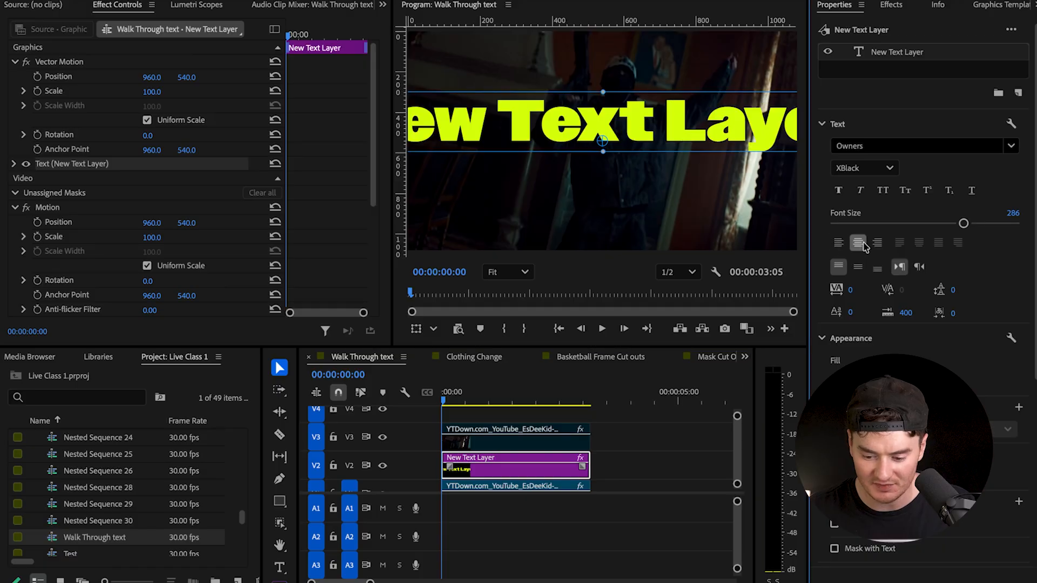
left_click_drag(964, 224, 929, 225)
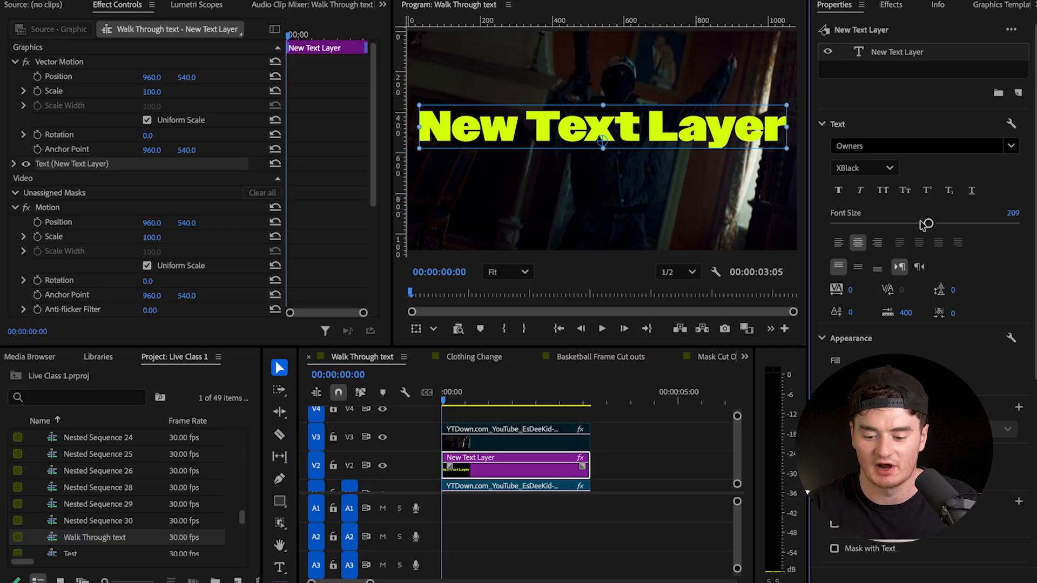
- Try the Bold style of the Owners font on the whole text, then return it to XBlack
left_click(880, 142)
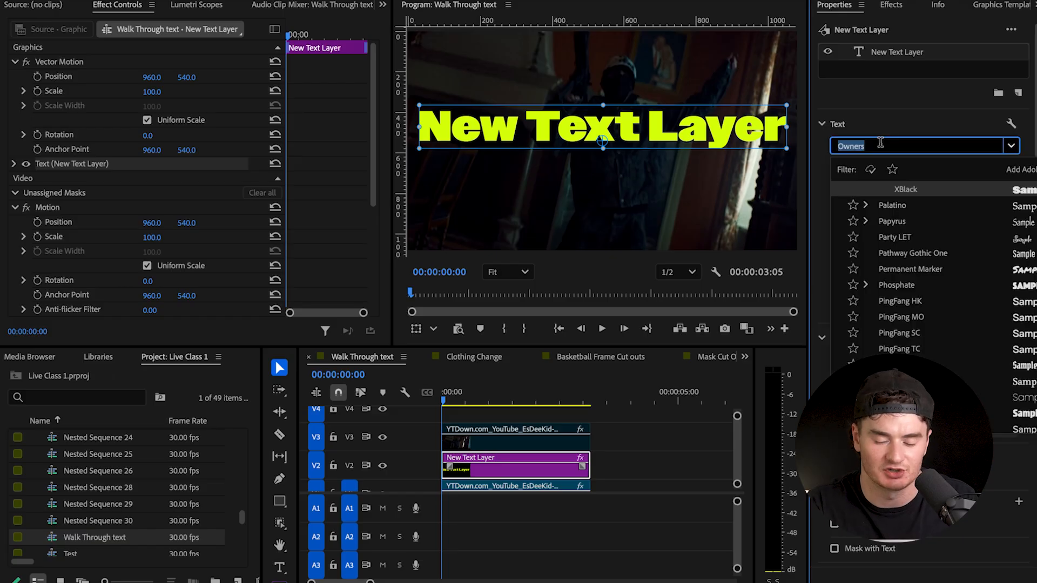
left_click(901, 189)
double_click(648, 134)
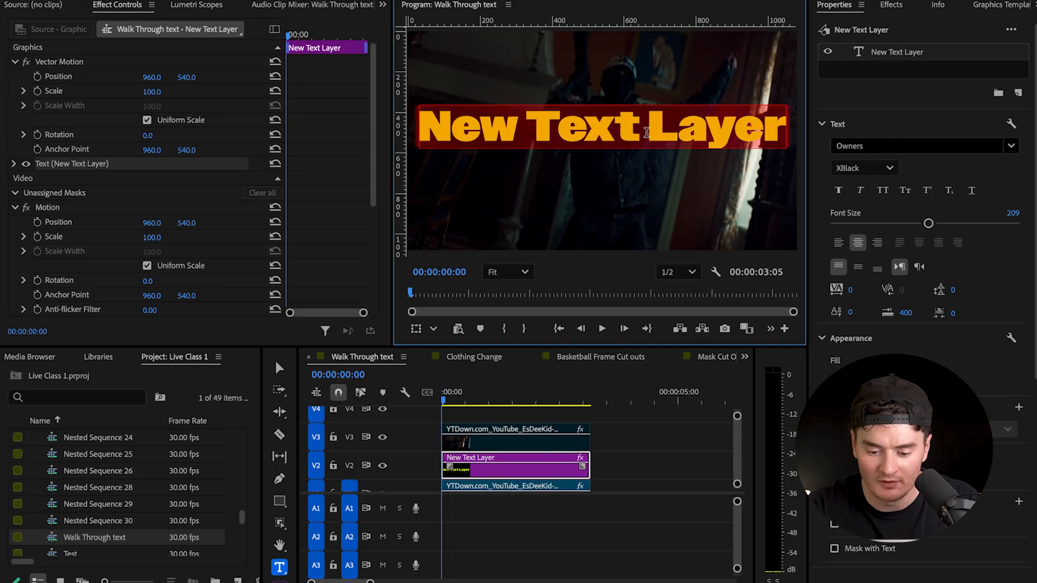
left_click(866, 170)
left_click(870, 192)
left_click(874, 169)
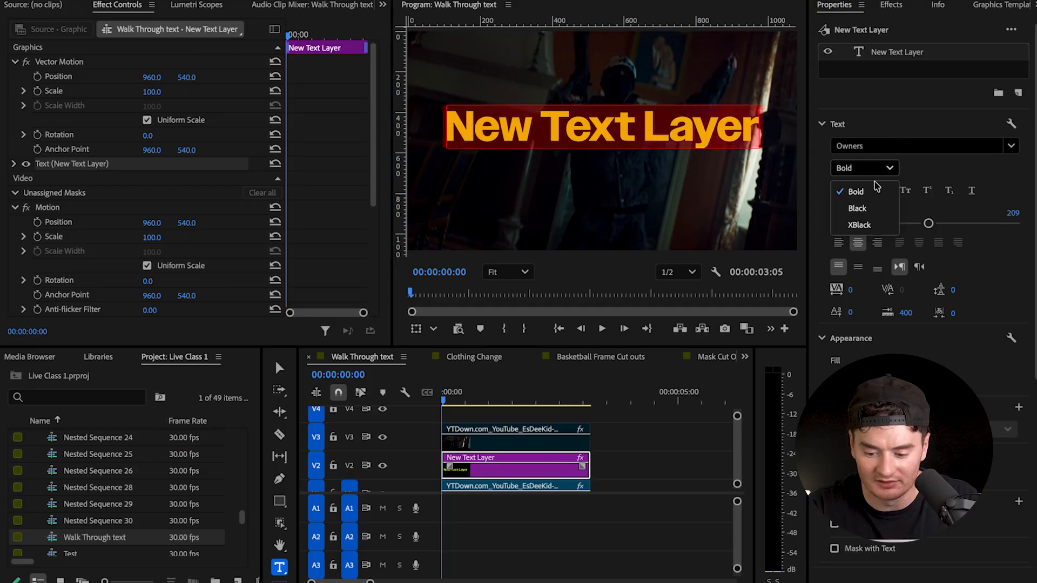
left_click(864, 225)
left_click(892, 169)
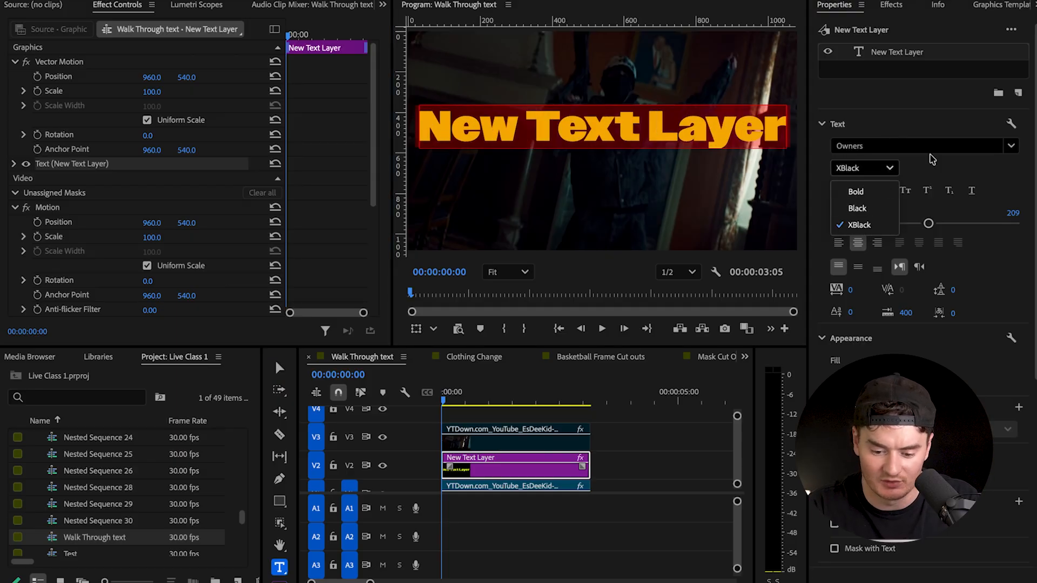
left_click(940, 175)
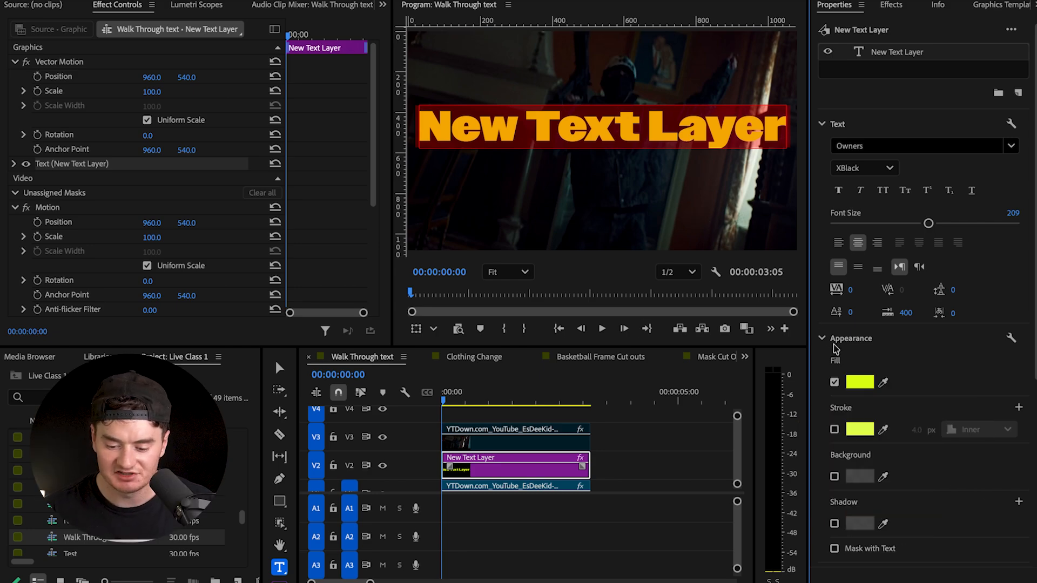
- Set the text fill to the burnt orange CC5014
left_click(861, 383)
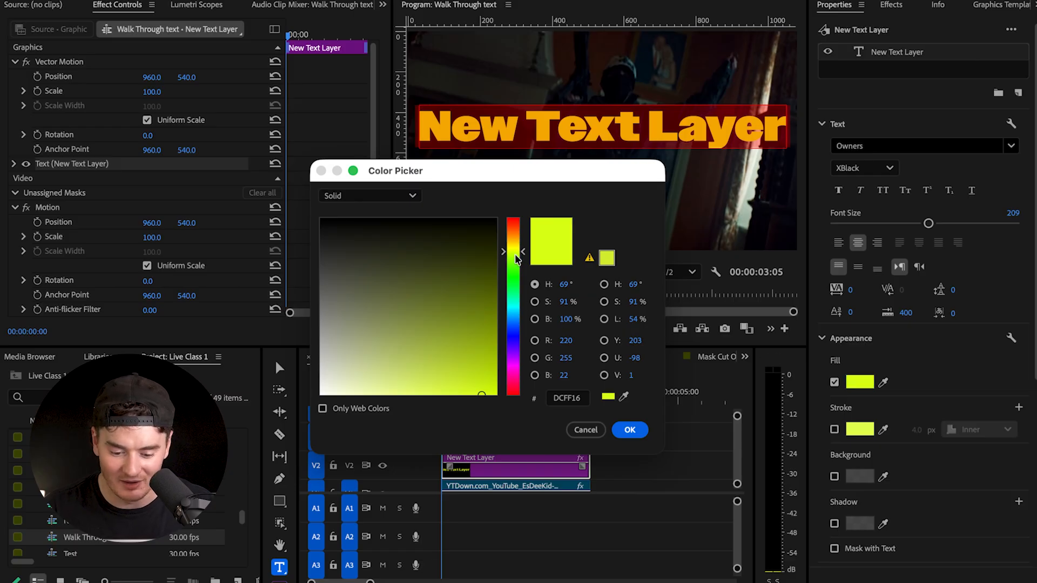
left_click_drag(517, 252, 517, 231)
mouse_move(468, 268)
left_mouse_down()
mouse_move(480, 284)
mouse_move(480, 360)
left_mouse_up()
left_click(630, 430)
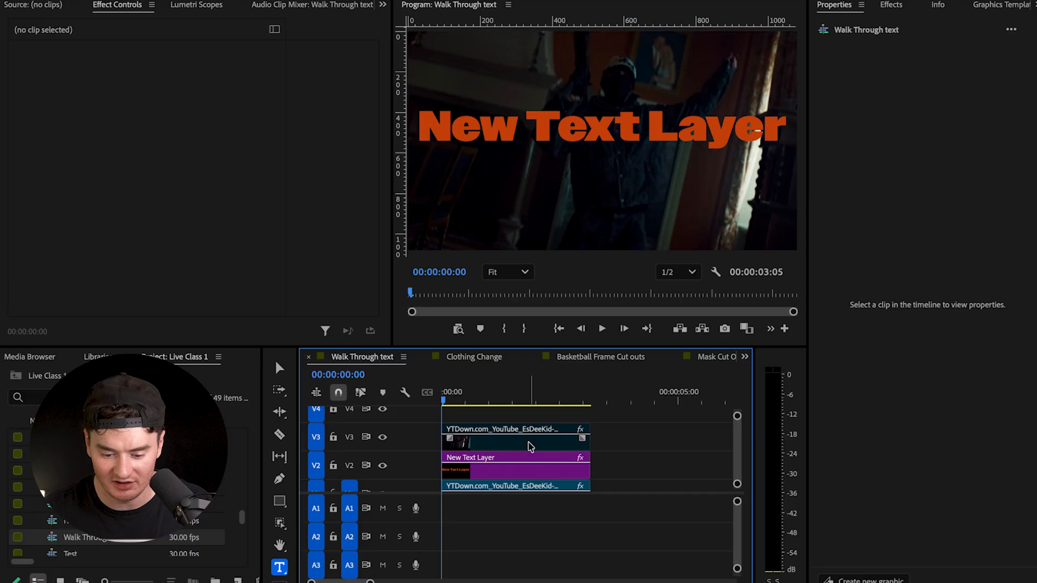
- Change the fill of the entire text on track V2 to a bright yellow-green
left_click(527, 467)
left_click(933, 52)
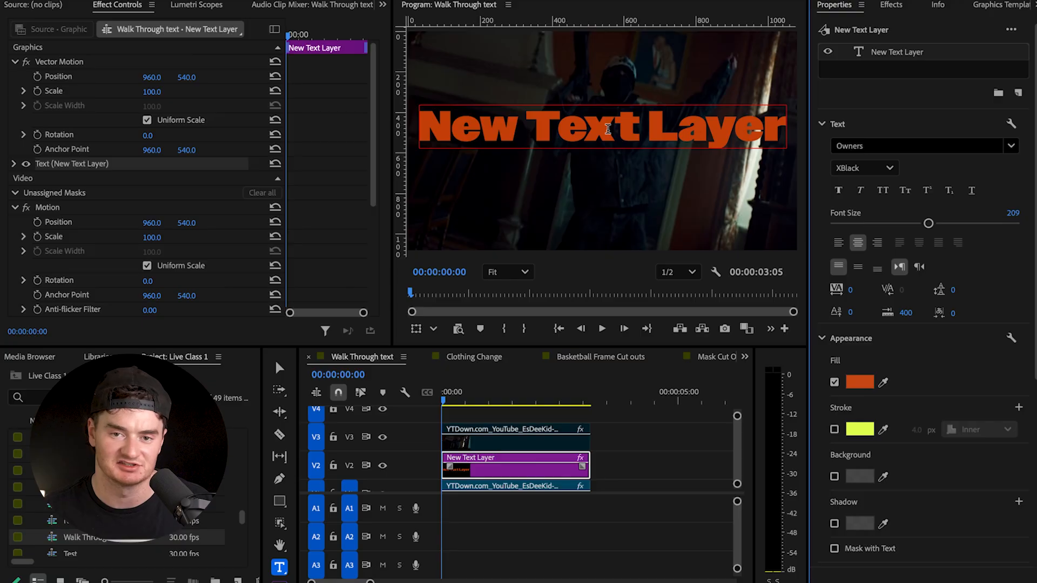
triple_click(608, 128)
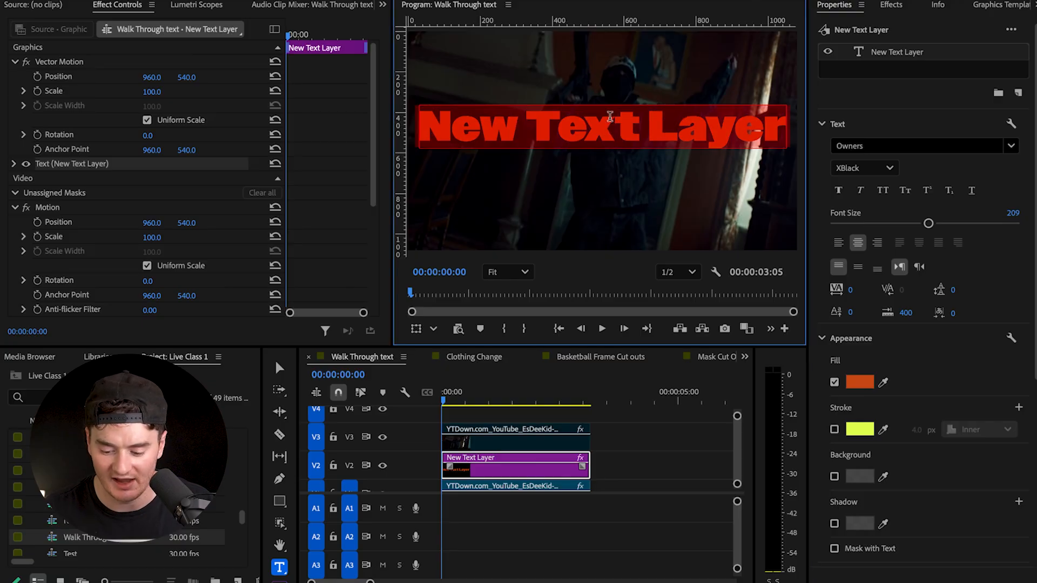
left_click(861, 385)
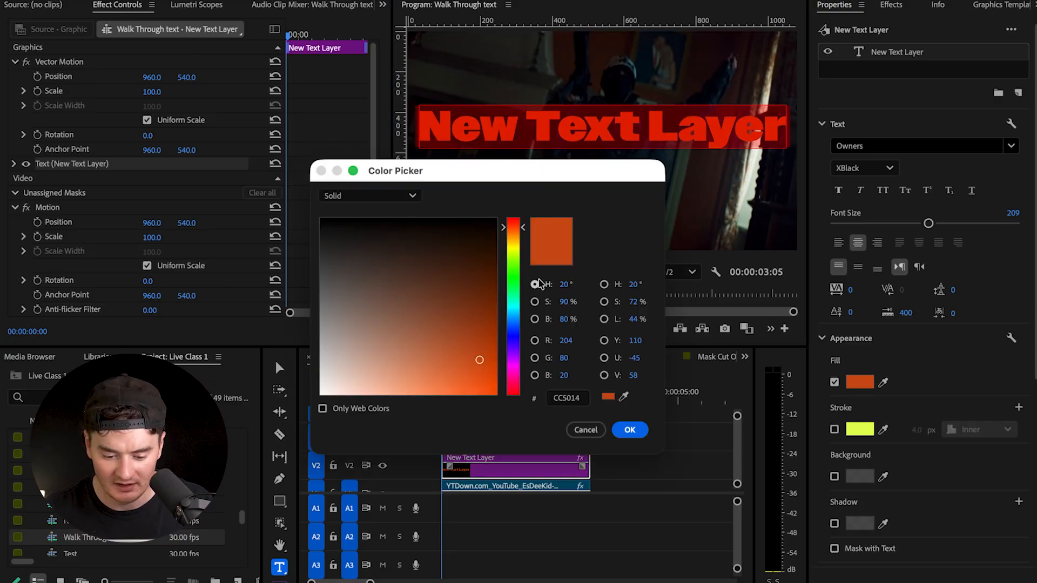
mouse_move(513, 243)
left_mouse_down()
mouse_move(512, 321)
mouse_move(523, 252)
left_mouse_up()
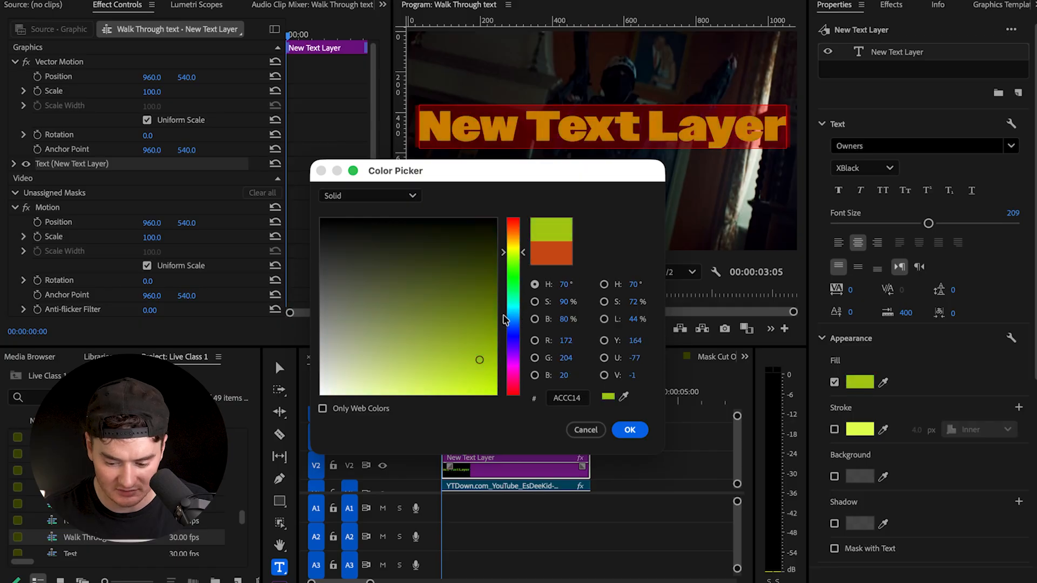
left_click_drag(480, 374, 484, 387)
left_click(627, 429)
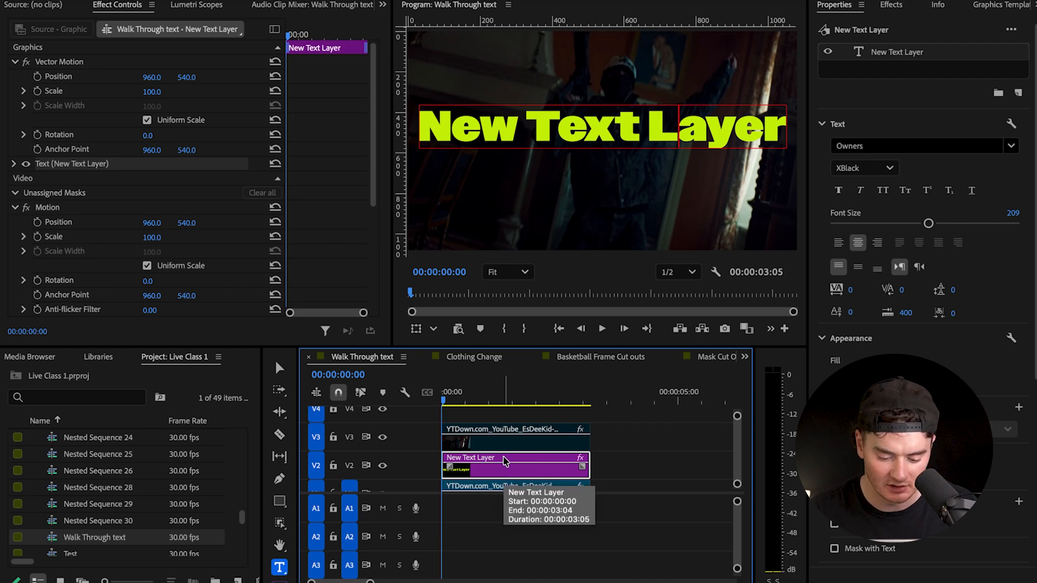
- Duplicate the text layer from track V2 onto track V4, above the upper video clip
left_click_drag(505, 462, 506, 416)
key("backslash")
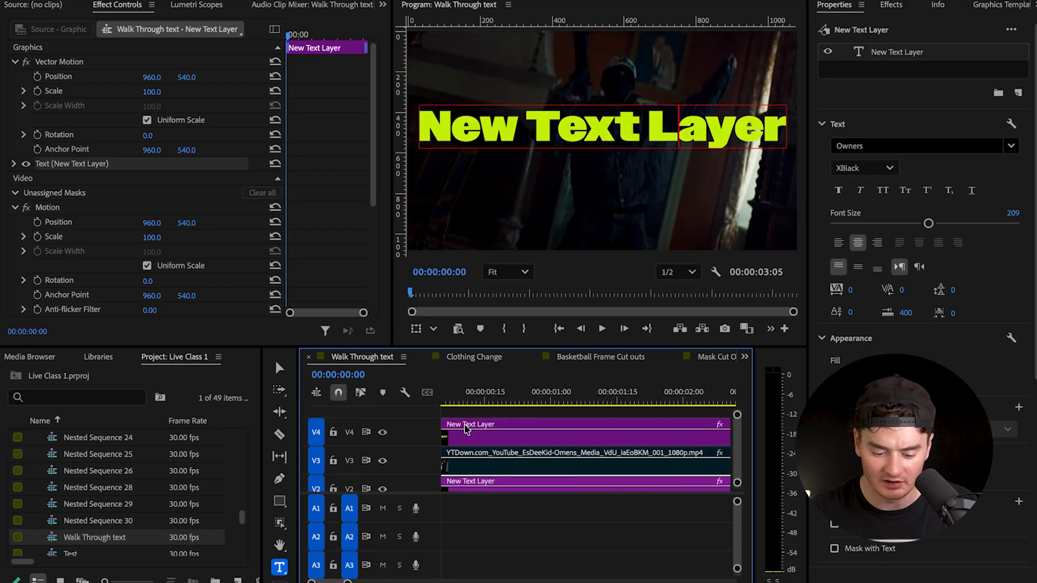
scroll(483, 427, "down", 3)
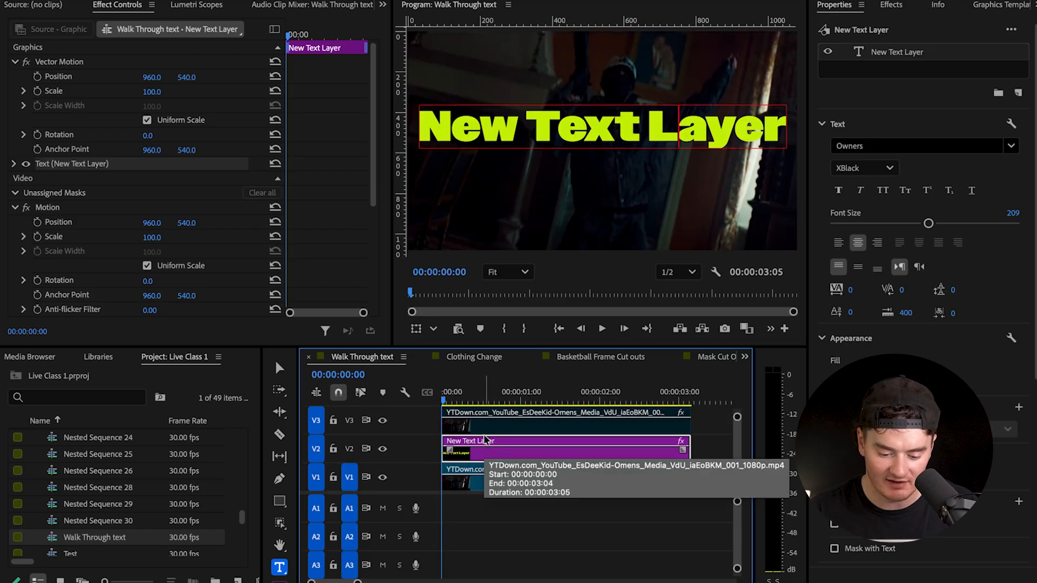
- Examine the stacked video and text clips in an enlarged timeline, ending with the V4 text layer selected and the layout restored
left_click(485, 482)
key("grave")
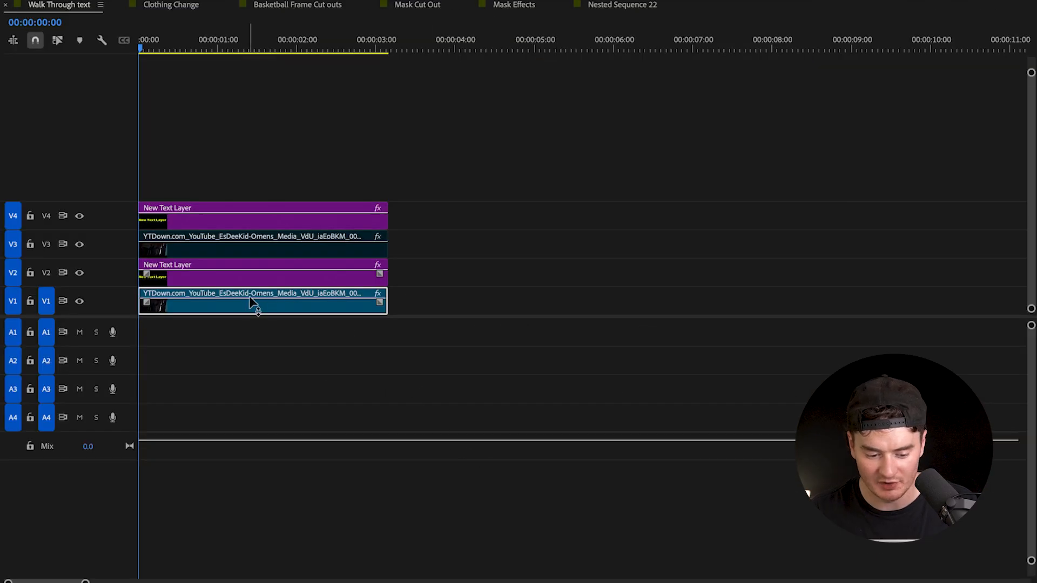
left_click(214, 278)
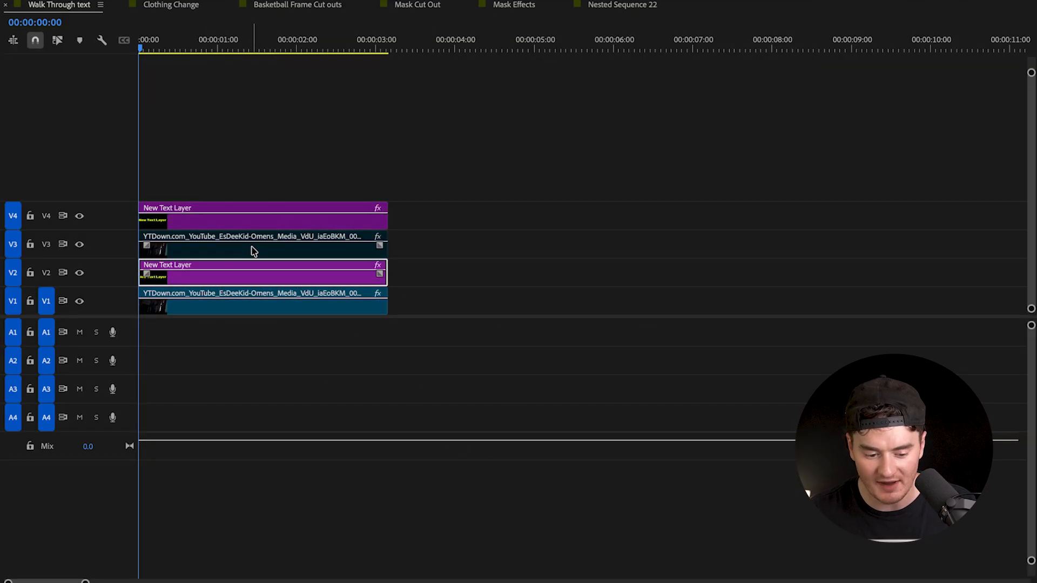
left_click(238, 226)
key("grave")
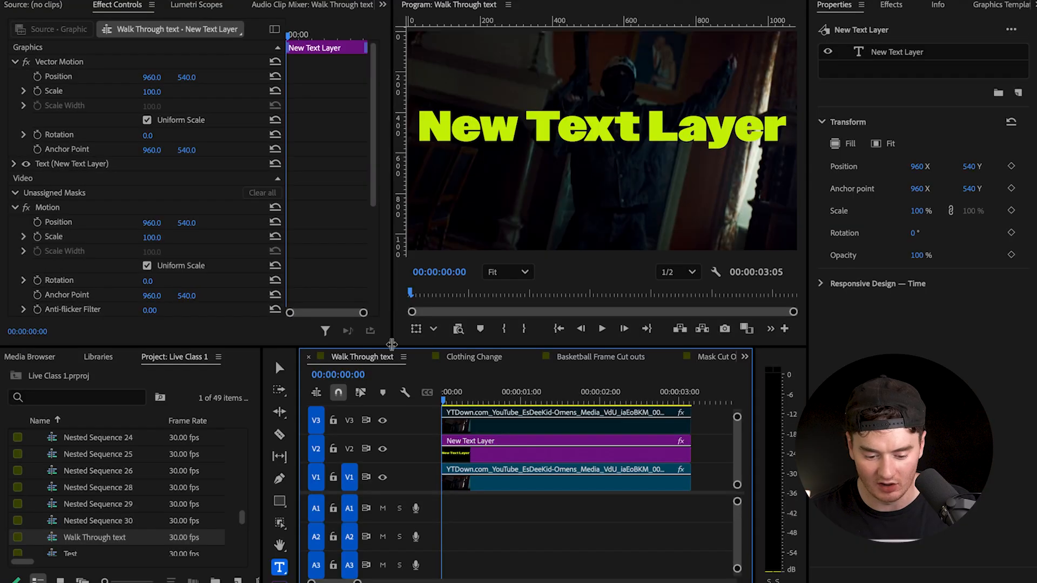
scroll(511, 453, "up", 1)
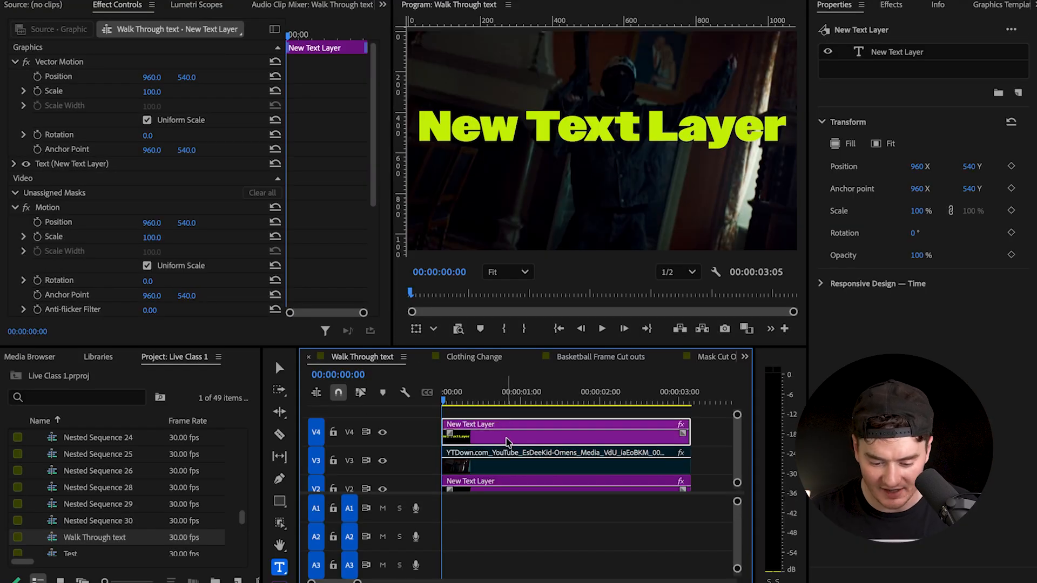
- Enable a stroke on the V4 text and sample a yellow-green colour for it to match the fill
left_click(525, 450)
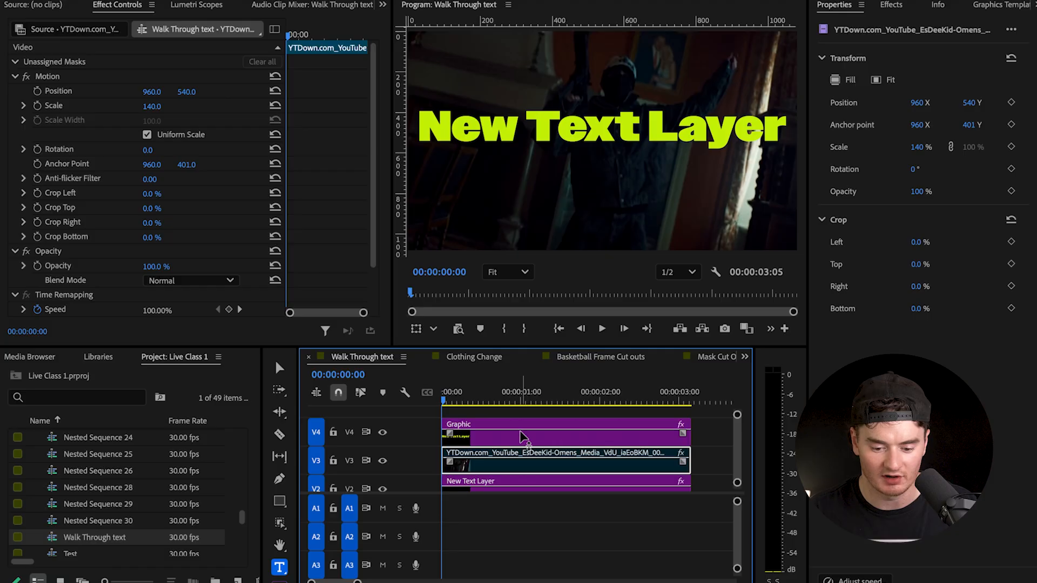
left_click(521, 435)
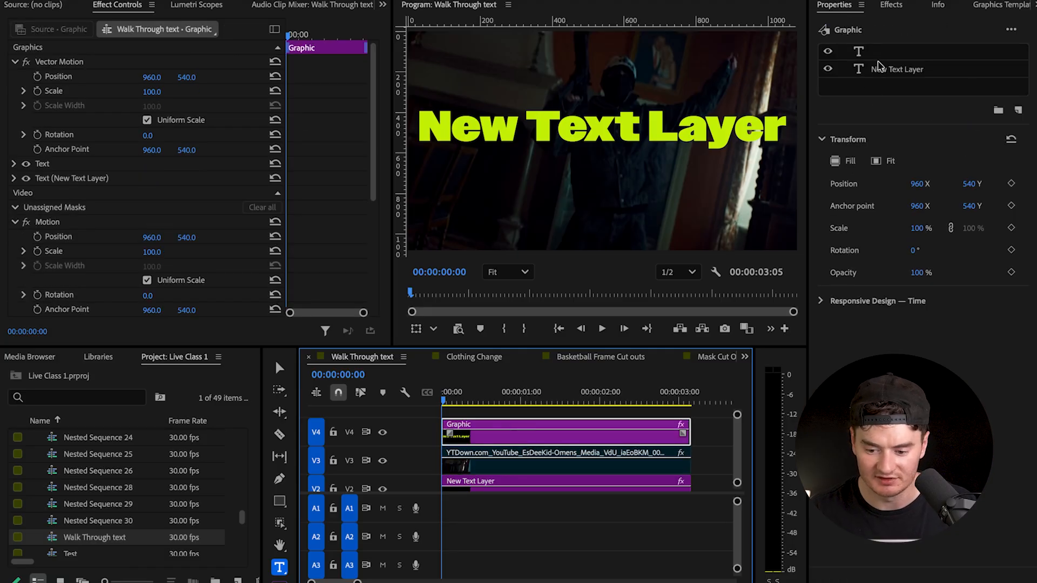
left_click(882, 70)
double_click(613, 133)
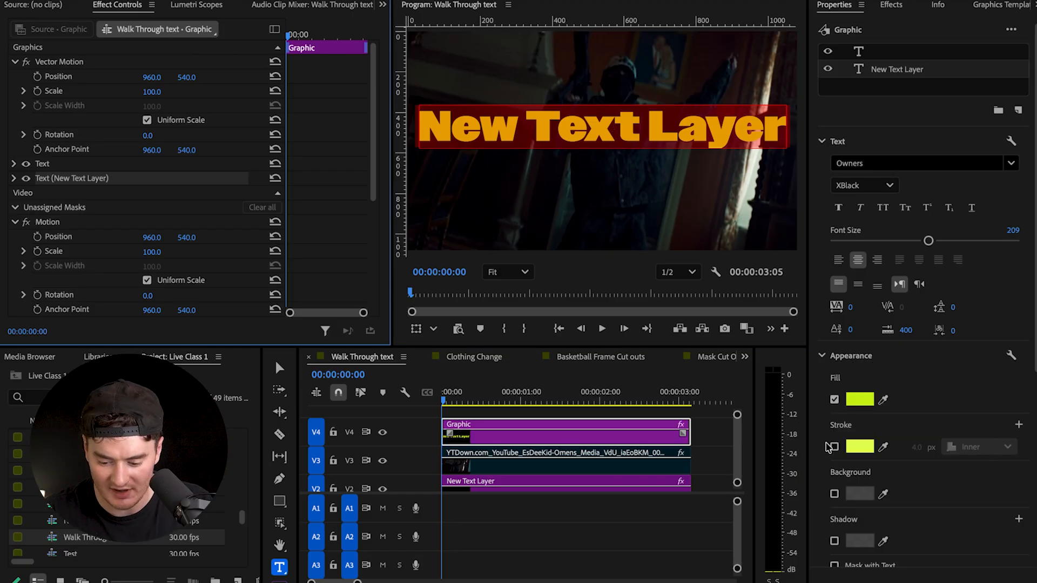
left_click(832, 447)
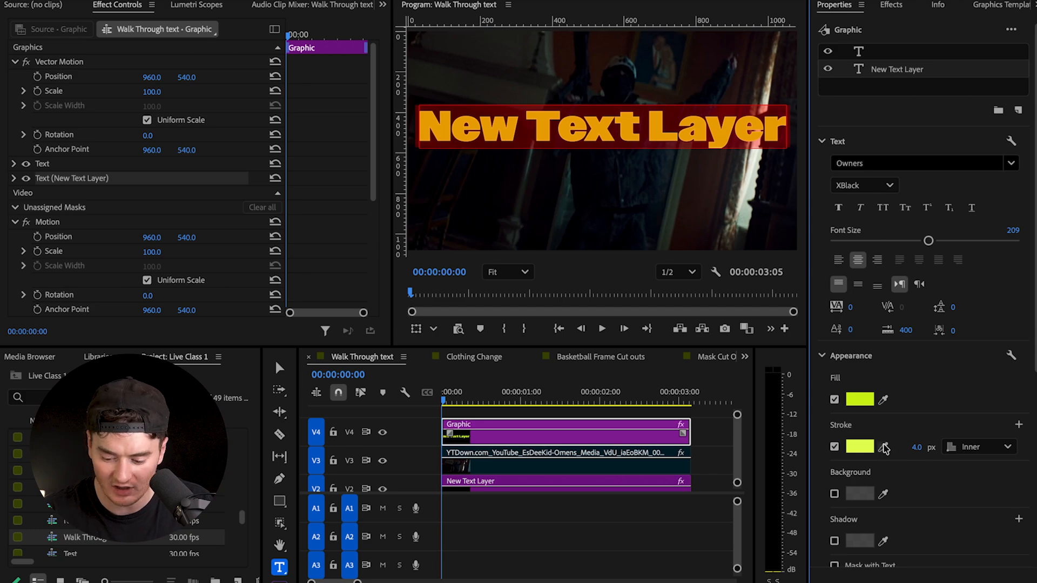
left_click(884, 446)
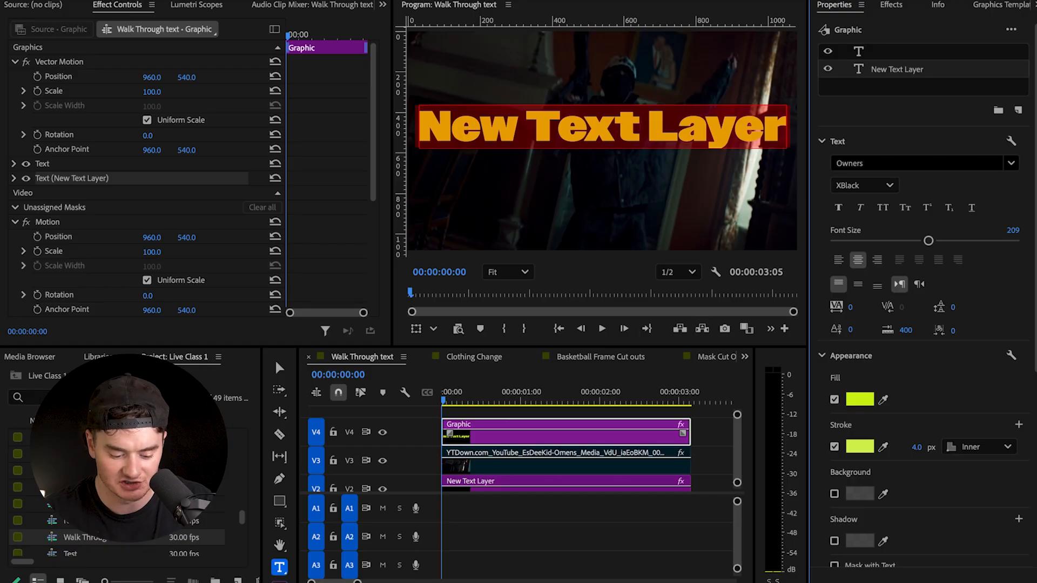
- Set the stroke of the entire V4 text to Inner and turn off its fill, leaving only an outline
double_click(598, 127)
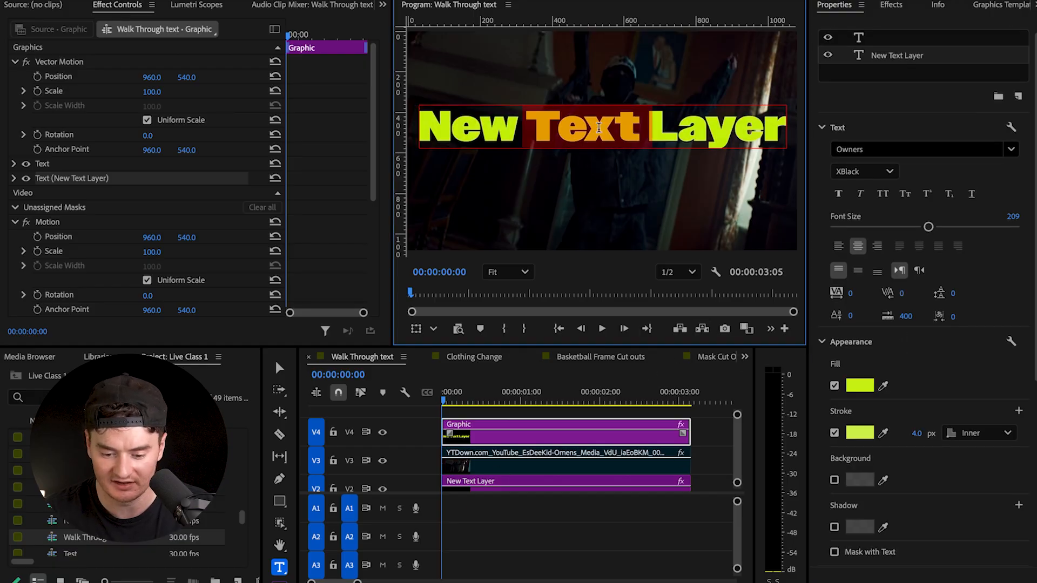
triple_click(599, 127)
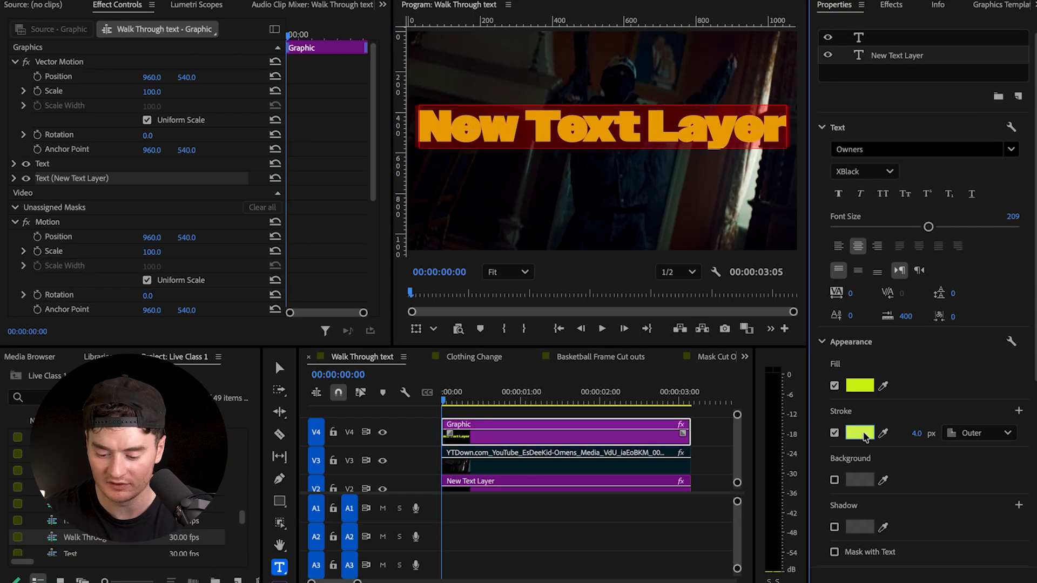
left_click(983, 434)
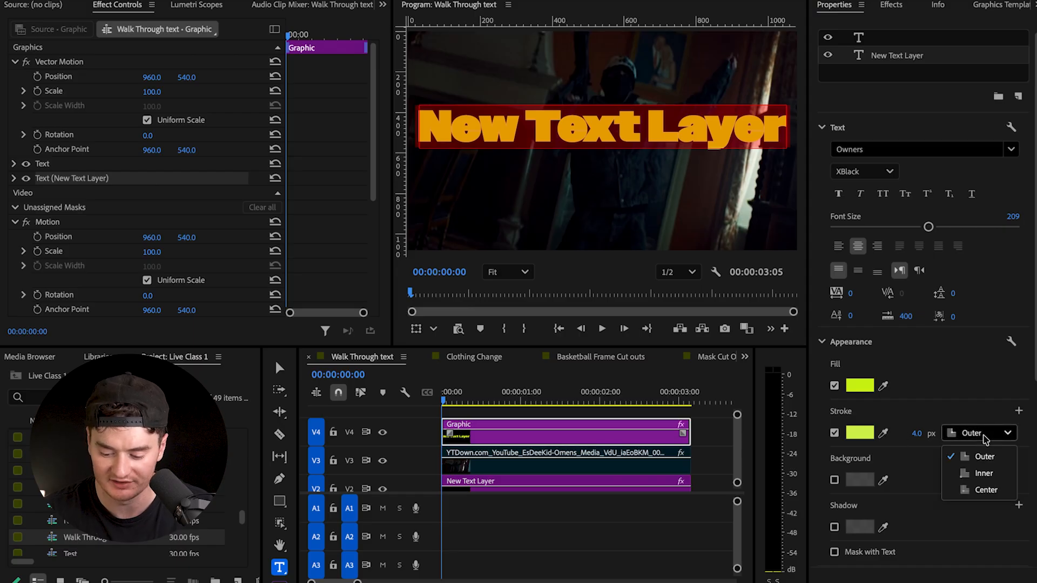
left_click(983, 473)
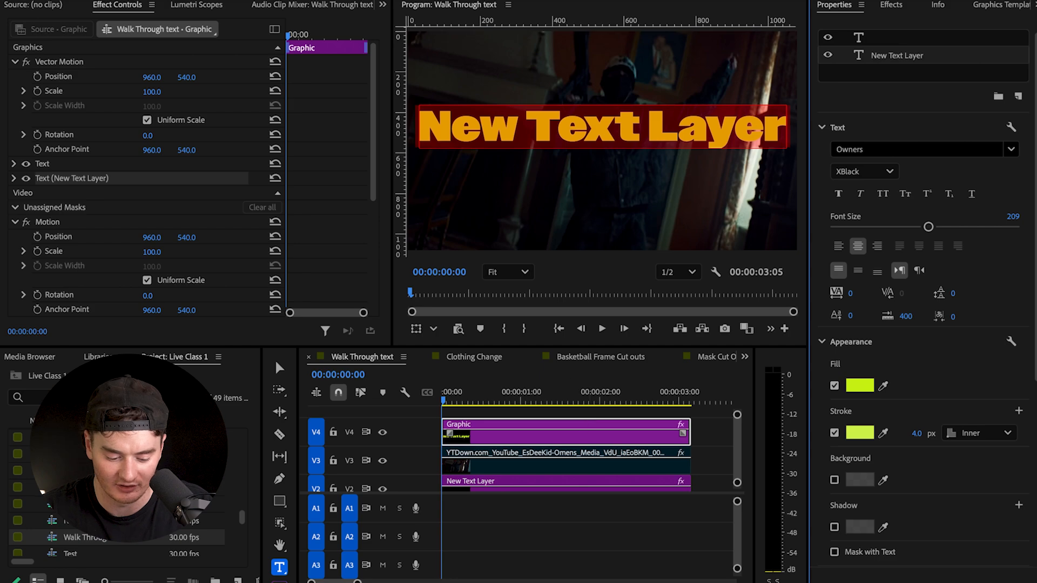
left_click(514, 433)
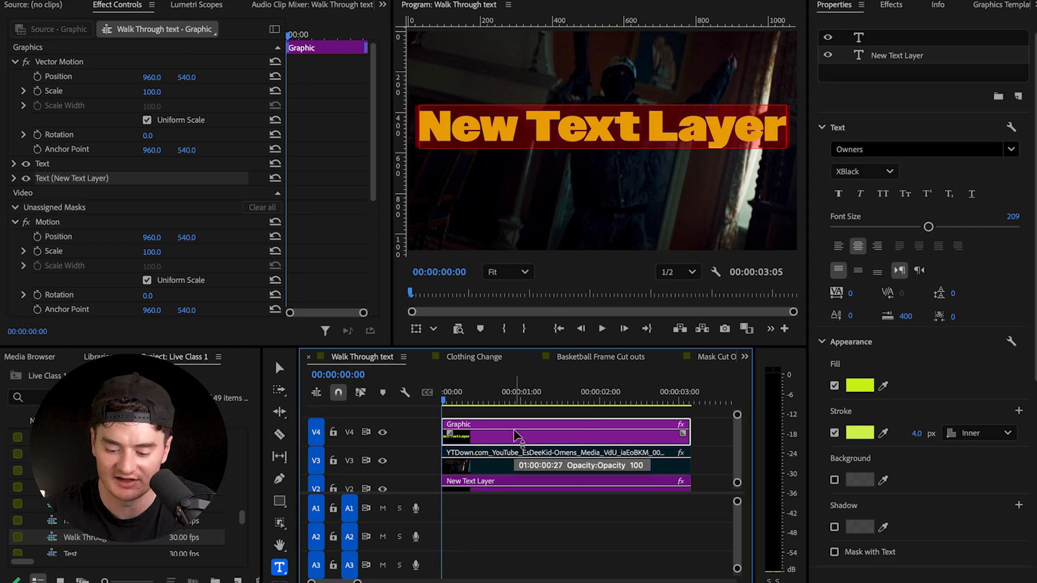
left_click(835, 387)
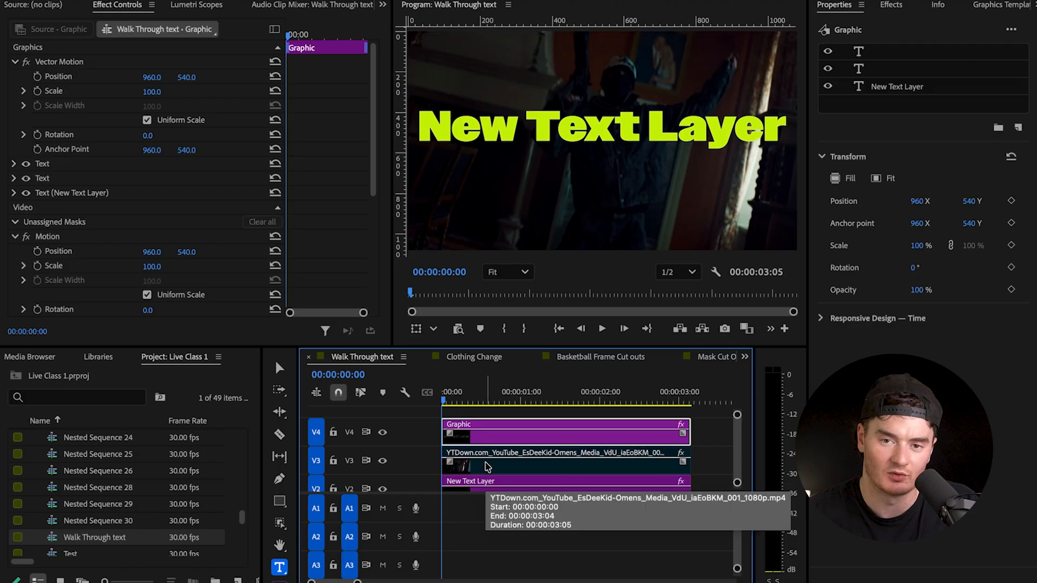
- Enable the disabled video clip on track V3
right_click(488, 467)
key("Escape")
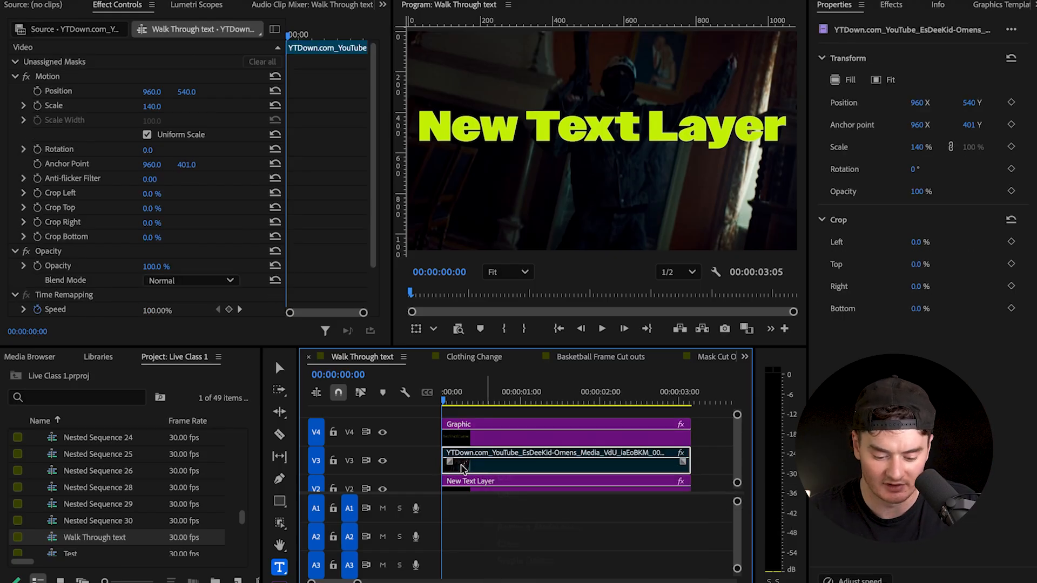
right_click(478, 471)
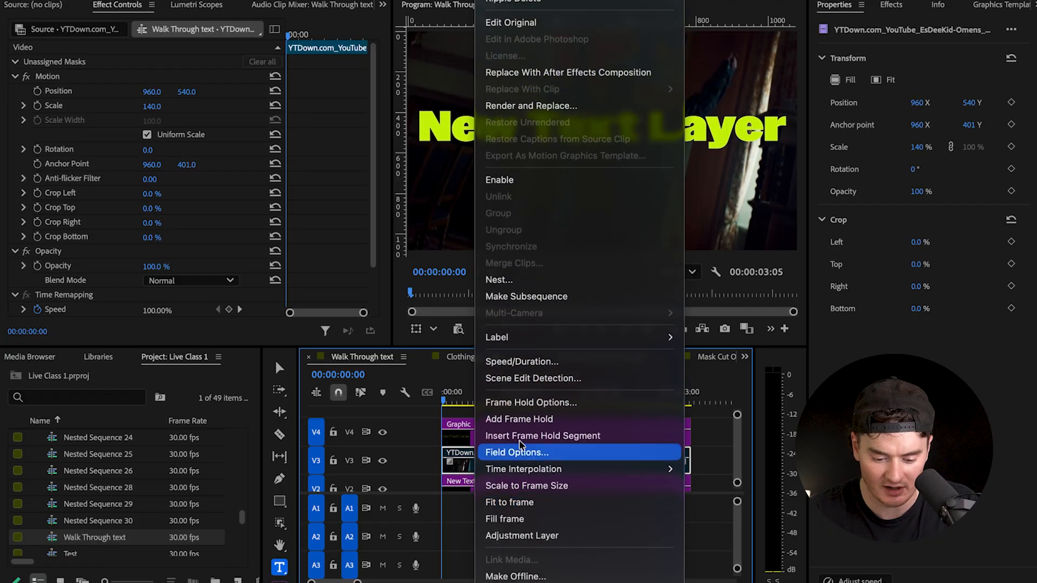
left_click(528, 186)
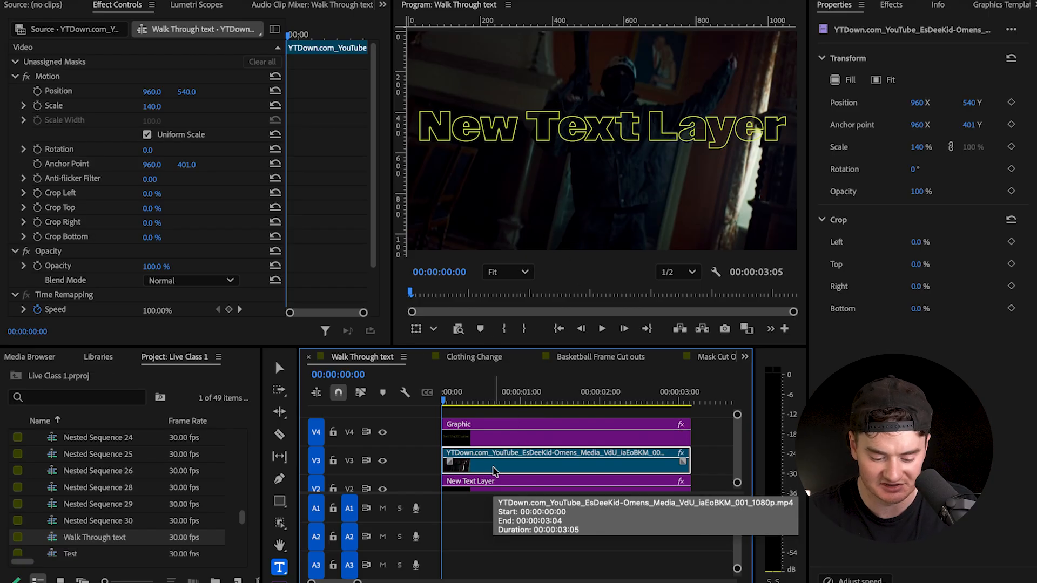
- Create an object mask around the standing man in the V3 video clip
left_click(280, 523)
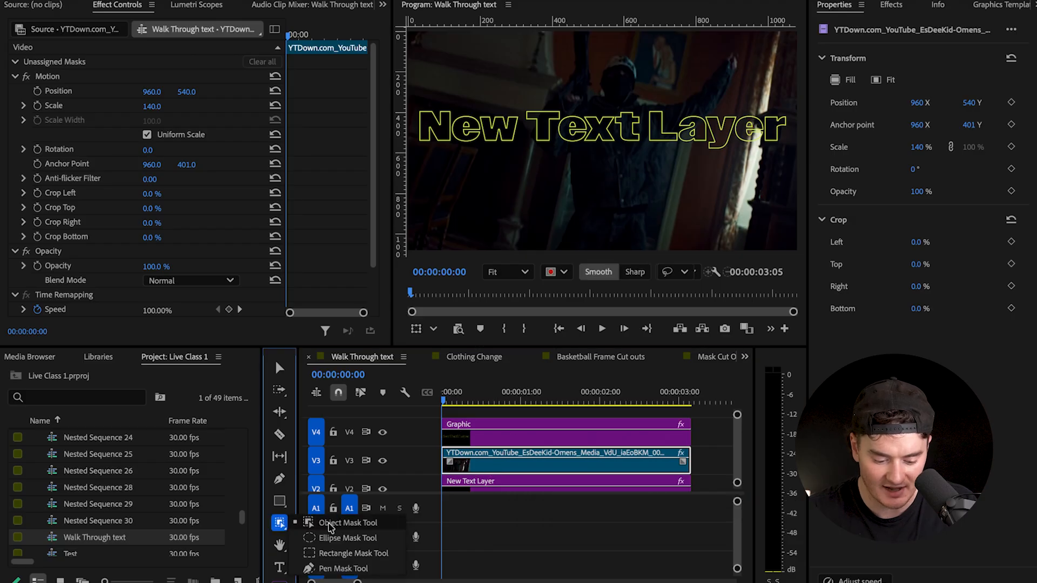
left_click(329, 528)
mouse_move(573, 34)
left_mouse_down()
mouse_move(568, 78)
mouse_move(540, 95)
mouse_move(549, 217)
mouse_move(607, 262)
mouse_move(668, 218)
mouse_move(739, 49)
mouse_move(635, 100)
mouse_move(635, 64)
mouse_move(606, 52)
mouse_move(584, 72)
mouse_move(577, 40)
left_mouse_up()
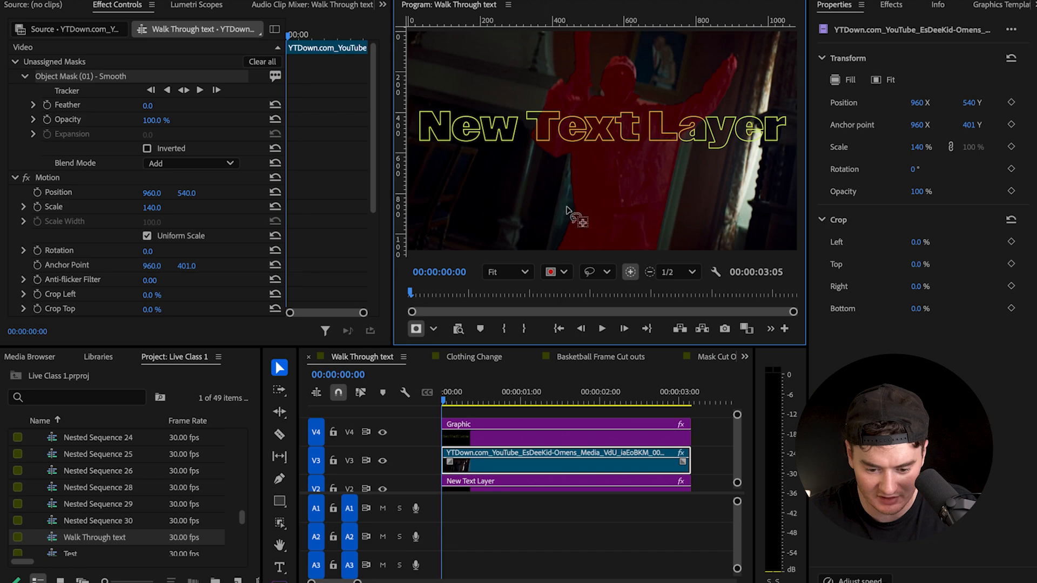
- Inspect the object mask's edges around the man's arm and torso up close, ending with the whole frame fitted
scroll(568, 211, "up", 3)
scroll(568, 211, "up", 2)
scroll(588, 115, "up", 1)
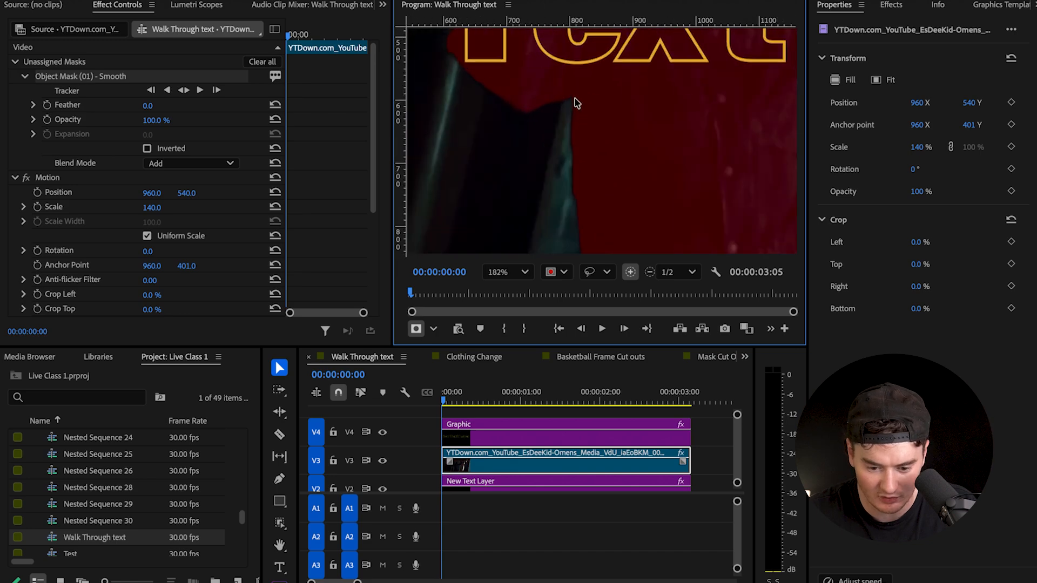
scroll(574, 107, "down", 5)
scroll(575, 106, "up", 4)
scroll(570, 128, "down", 3)
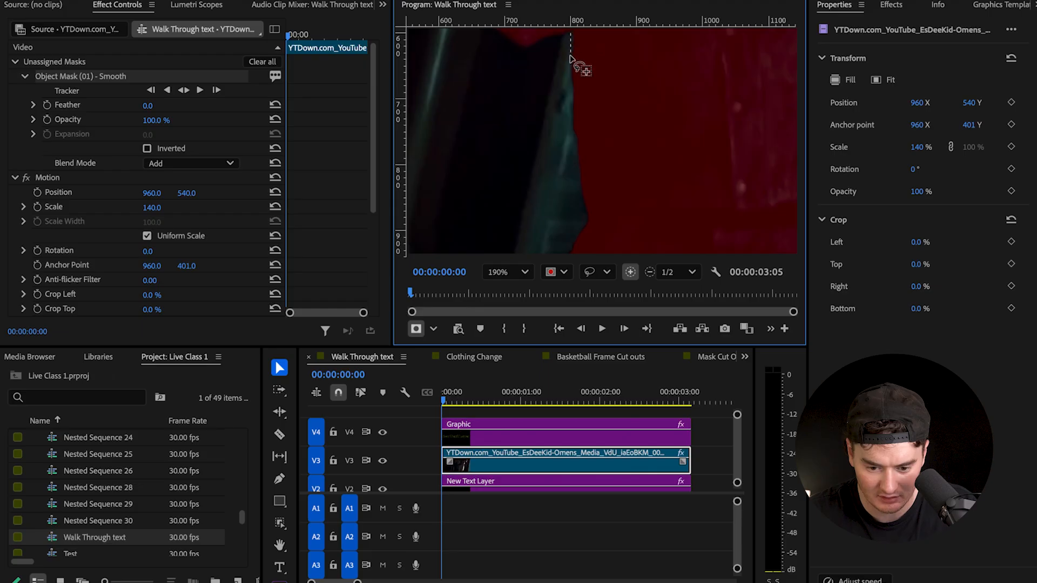
scroll(602, 172, "up", 1)
left_click(520, 272)
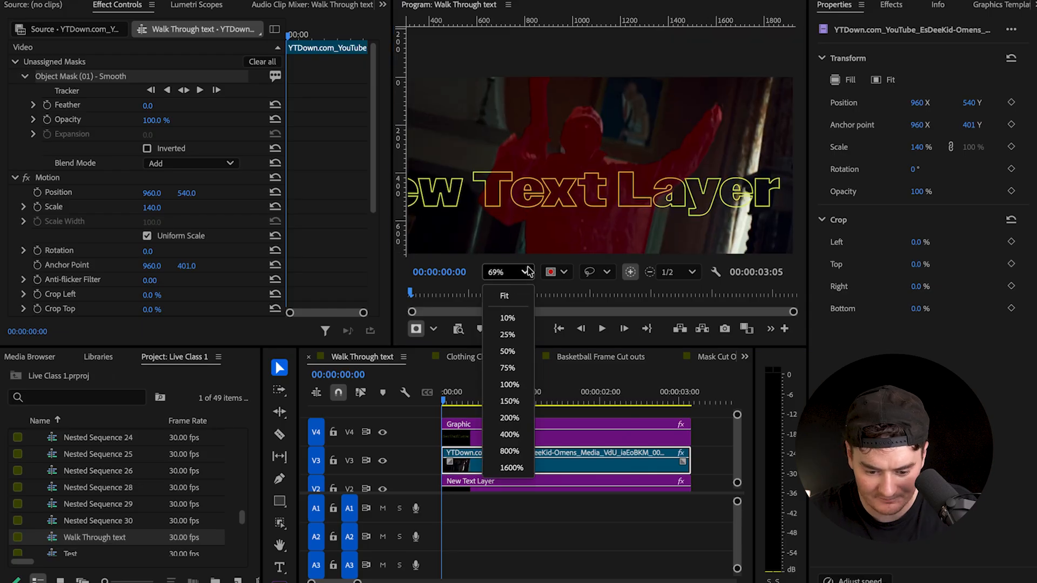
left_click(514, 291)
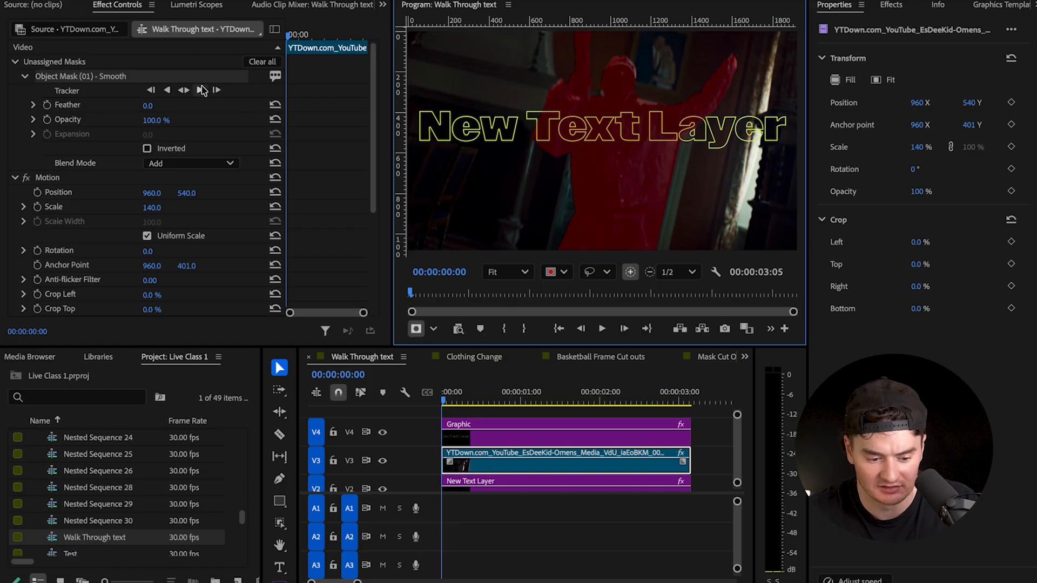
- Track the object mask in both directions through the V3 clip and move the mask into the clip's Opacity effect
left_click(460, 400)
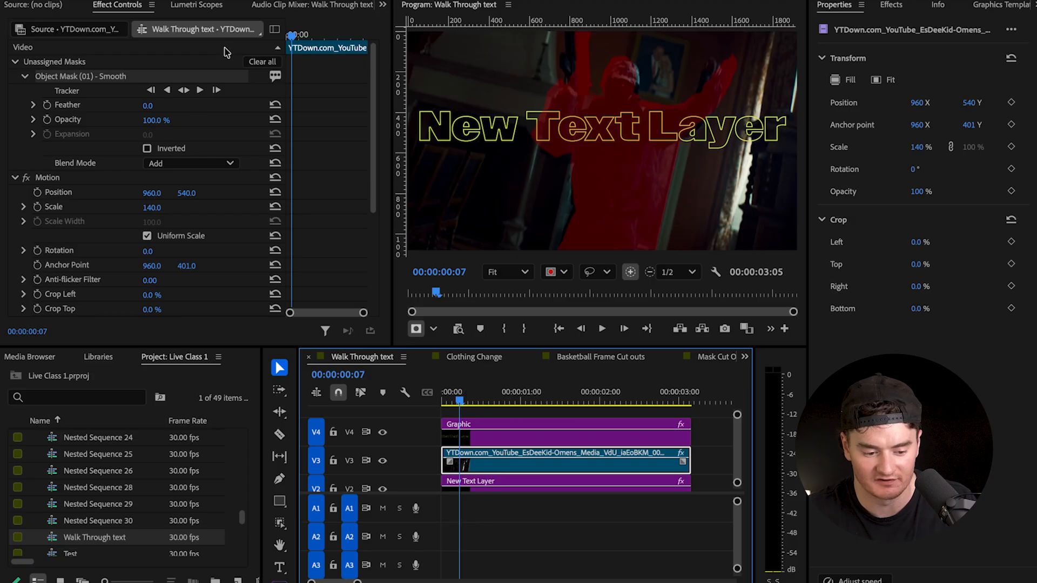
left_click(183, 93)
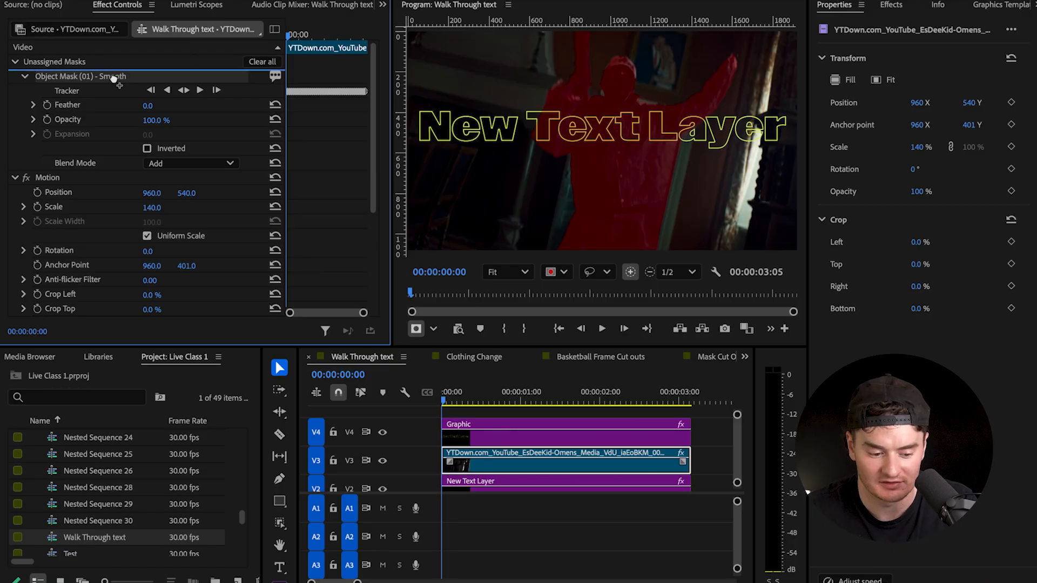
scroll(97, 319, "down", 4)
scroll(97, 319, "down", 1)
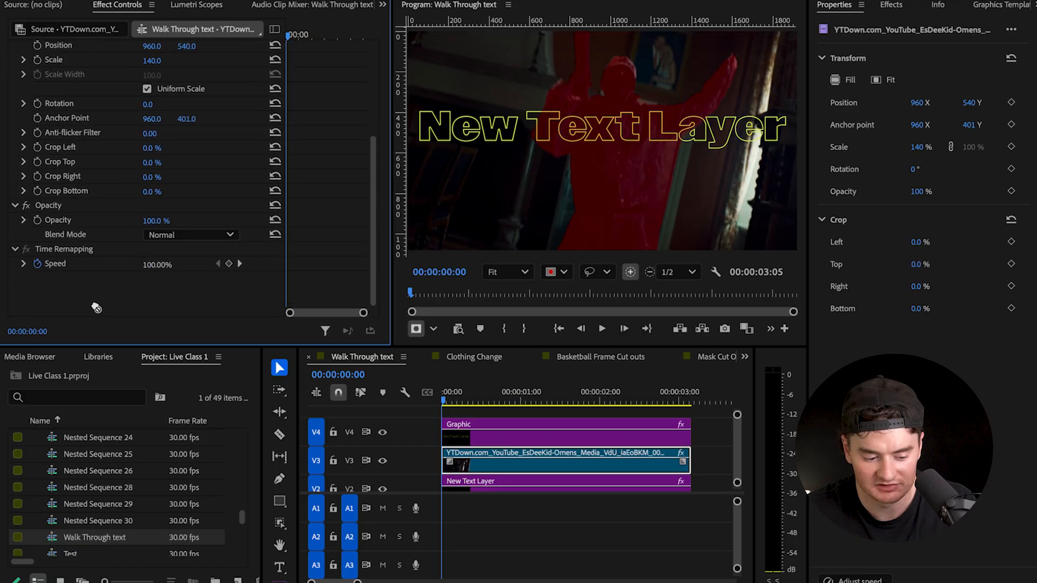
left_click(85, 206)
left_click_drag(86, 206, 87, 208)
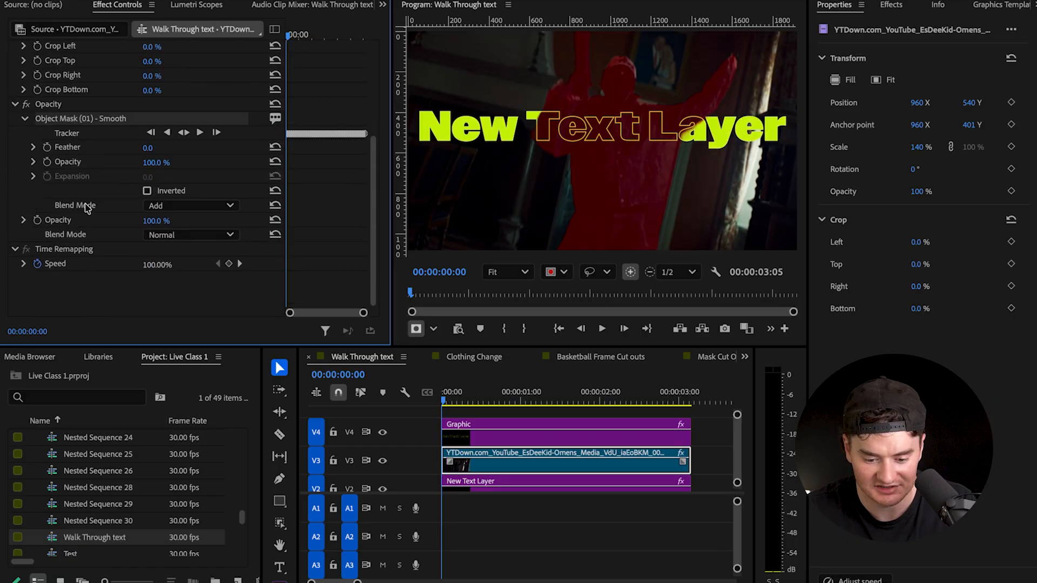
- Play the sequence from the beginning to review the man passing between the filled and outlined text
left_click(466, 462)
key("minus")
left_click(475, 434)
left_click(443, 401)
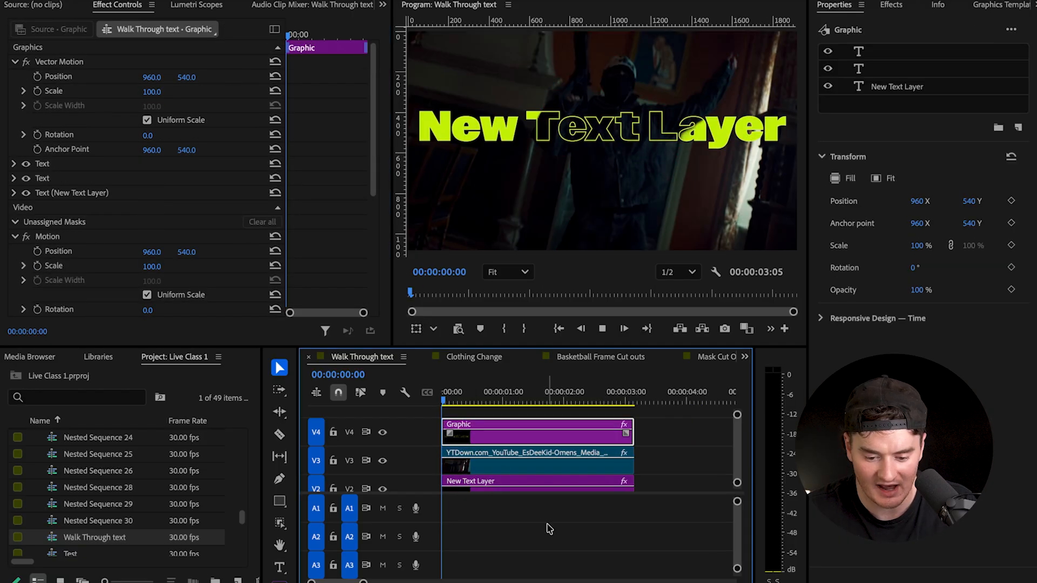
key("space")
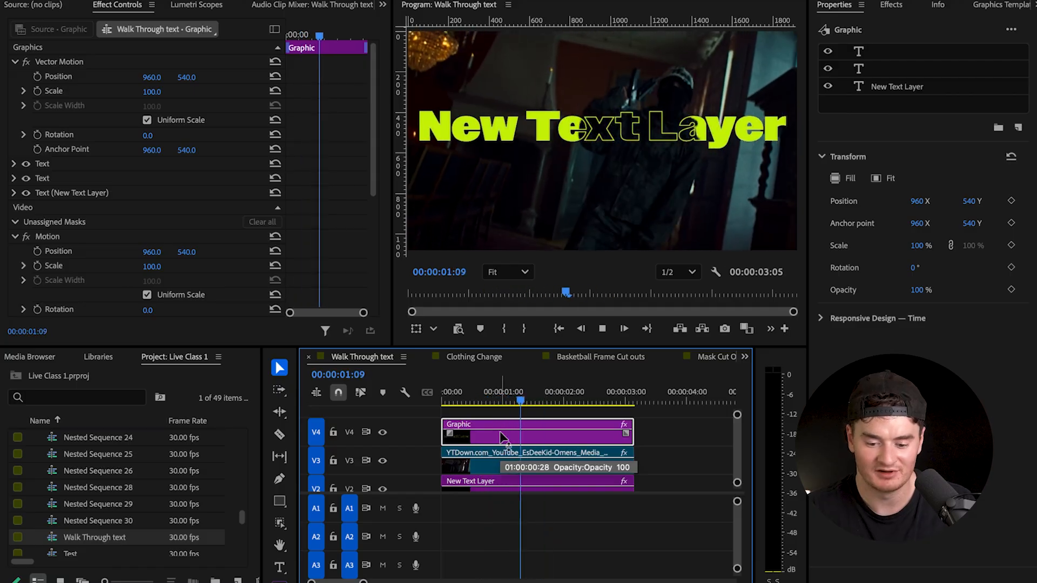
key("space")
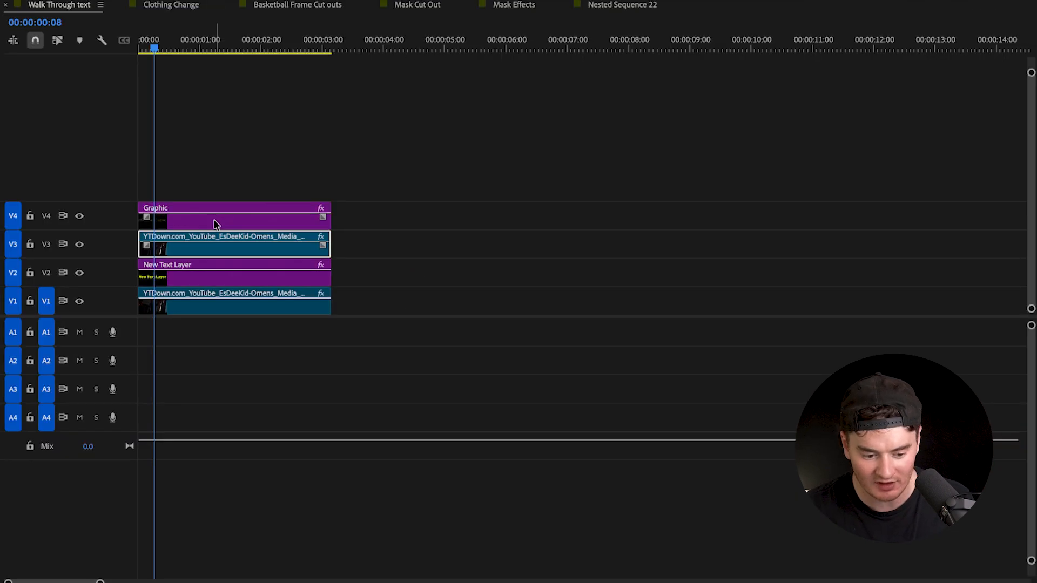
- Delete the outlined text clip from track V4
left_click(214, 221)
key("grave")
scroll(589, 488, "up", 1)
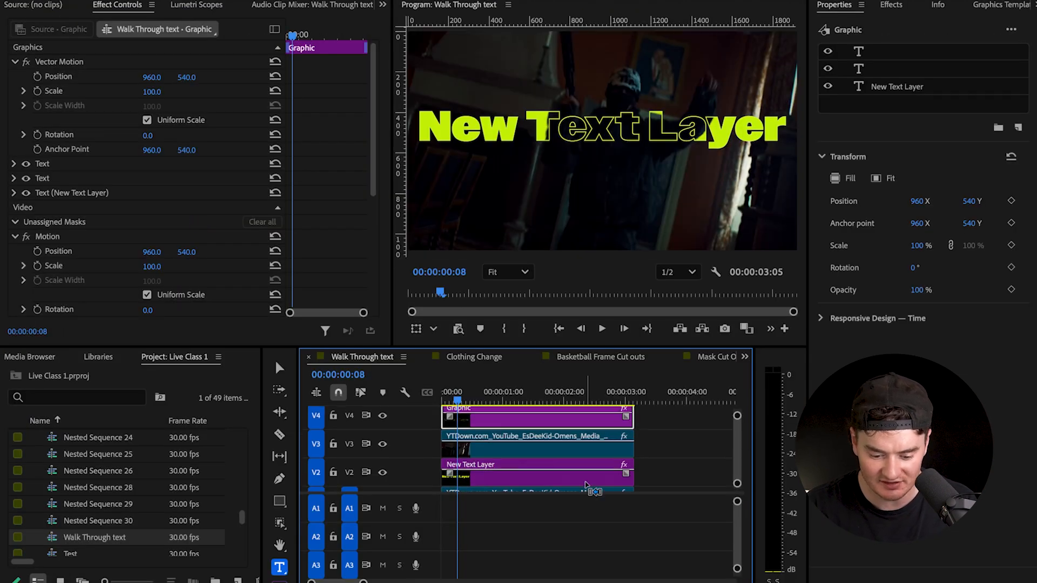
key("Delete")
scroll(579, 475, "down", 1)
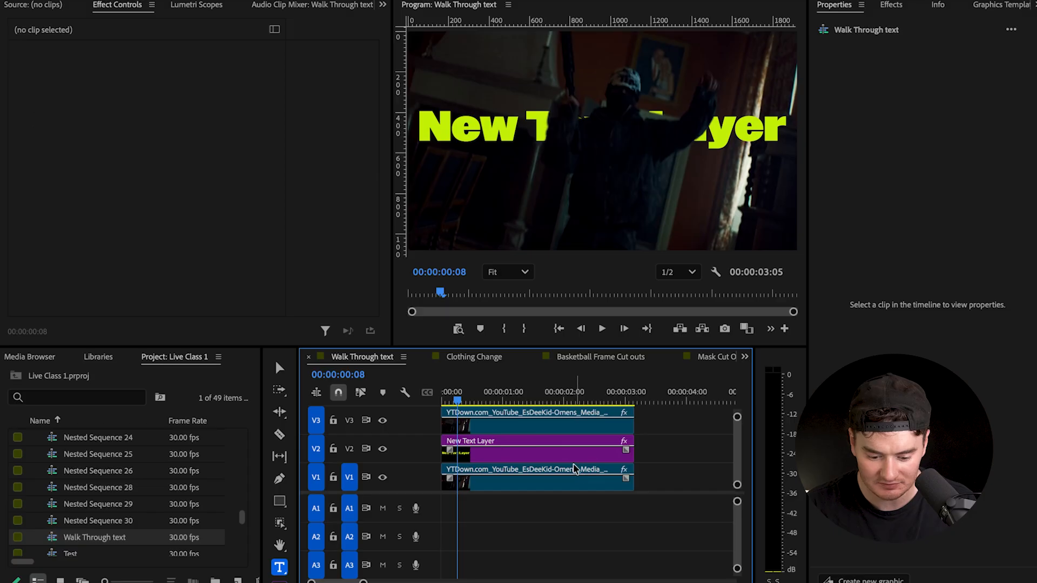
- Replace the wording of the text layer on track V2 with ESDEEKID
left_click(581, 451)
left_click(943, 58)
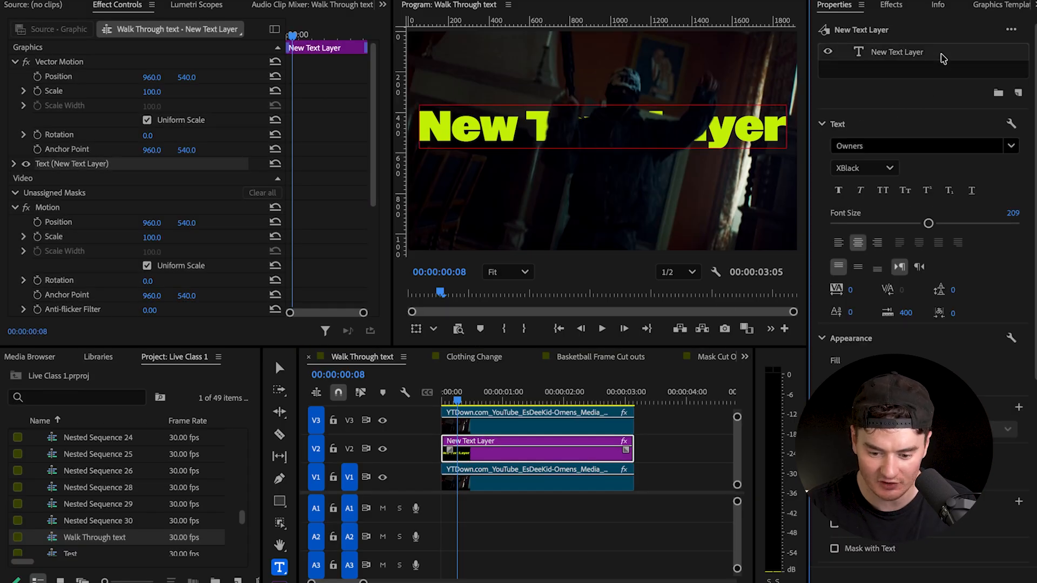
double_click(717, 123)
key("ctrl+a")
type("E")
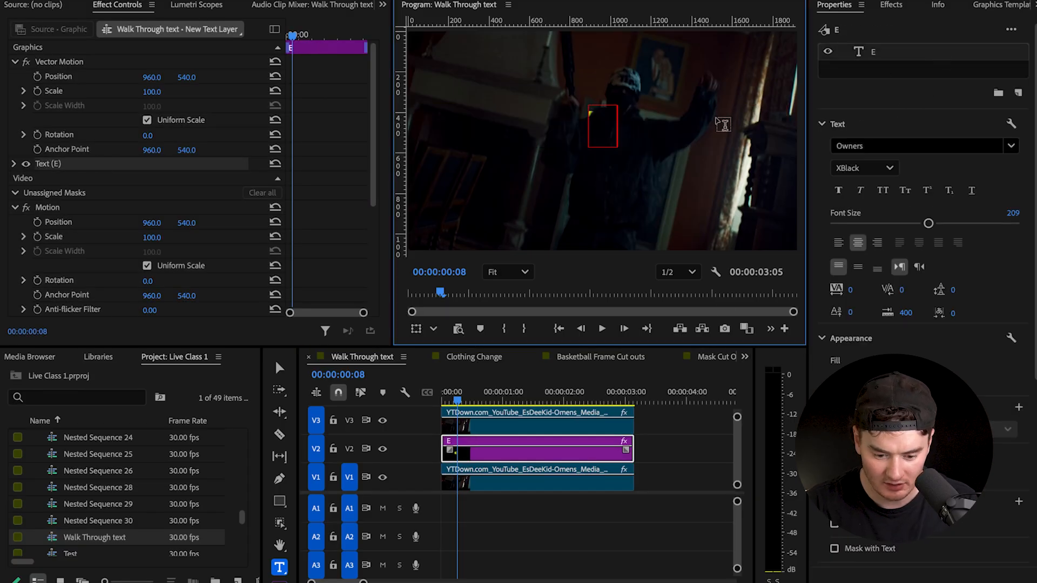
type("SDEEKID")
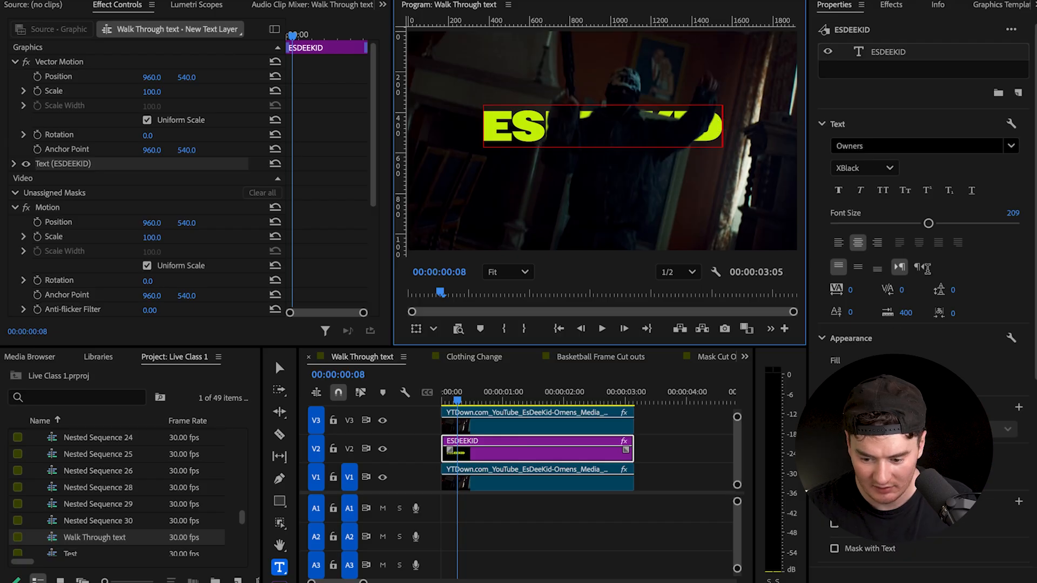
- Enlarge the ESDEEKID text on track V2 to a font size of 323
left_click(652, 108)
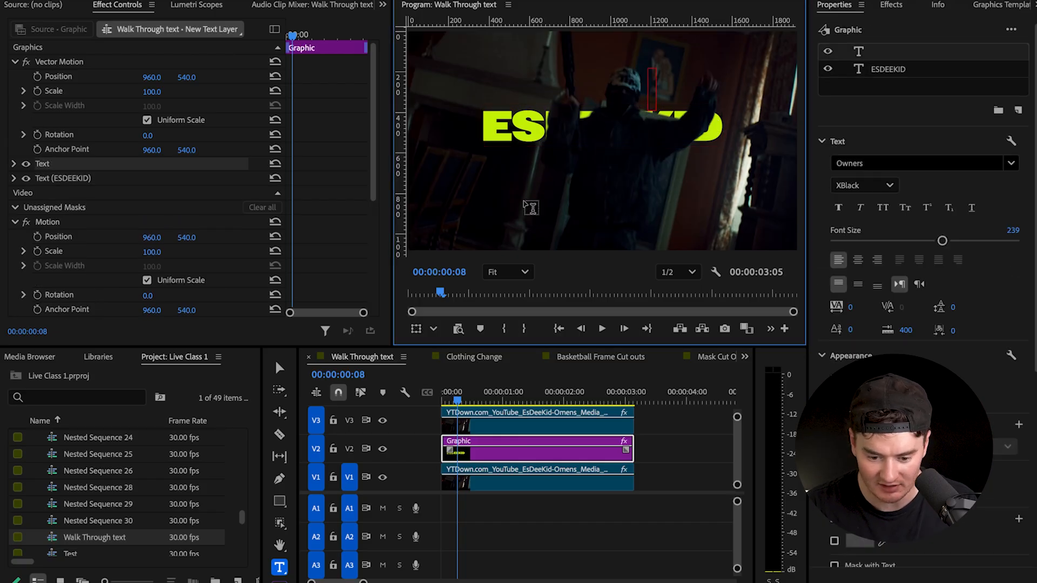
left_click(522, 462)
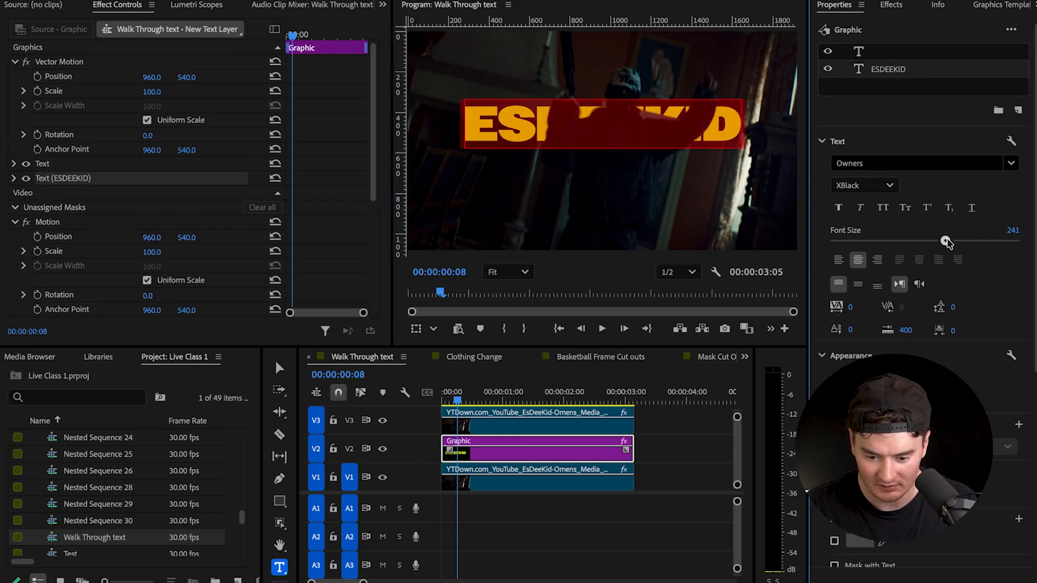
left_click_drag(946, 242, 982, 243)
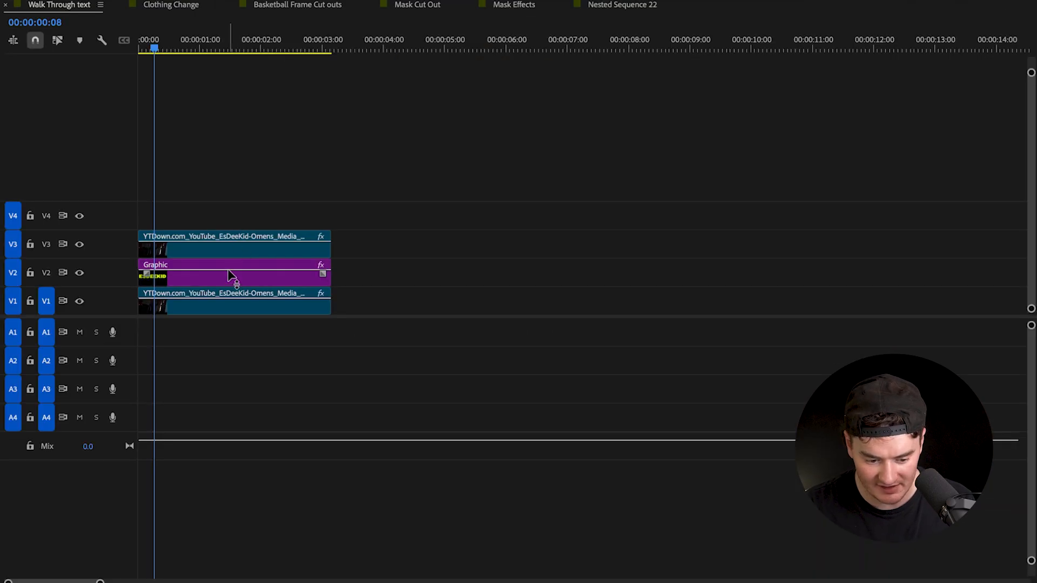
- Duplicate the ESDEEKID text clip from track V2 onto track V4, aligned with the same start and end
left_click(230, 275)
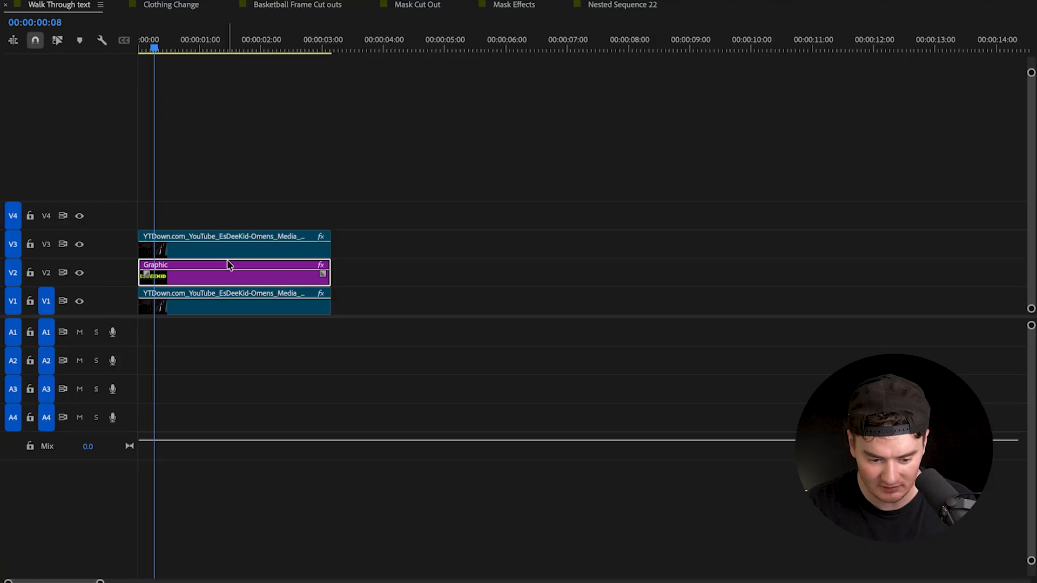
left_click_drag(229, 268, 230, 227)
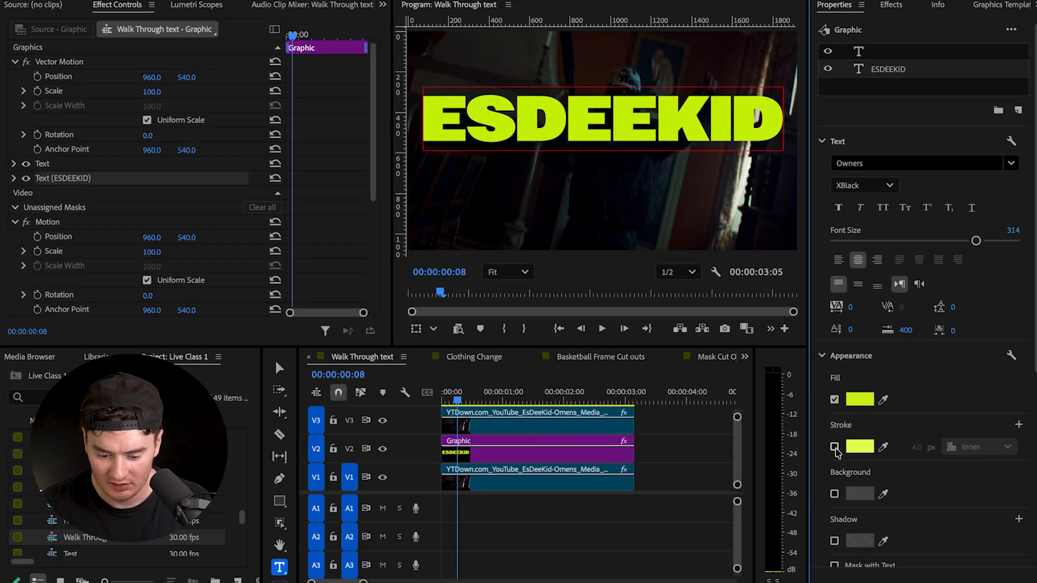
- Turn the ESDEEKID copy on track V4 into outline text by enabling an inner stroke and disabling its fill
scroll(730, 451, "up", 3)
left_click(834, 448)
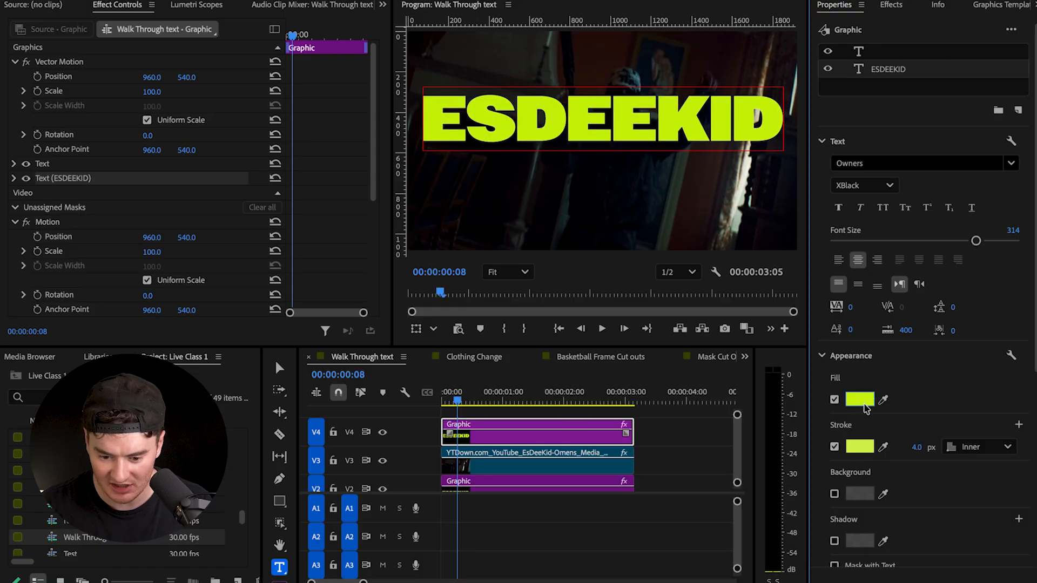
left_click(975, 448)
left_click(972, 488)
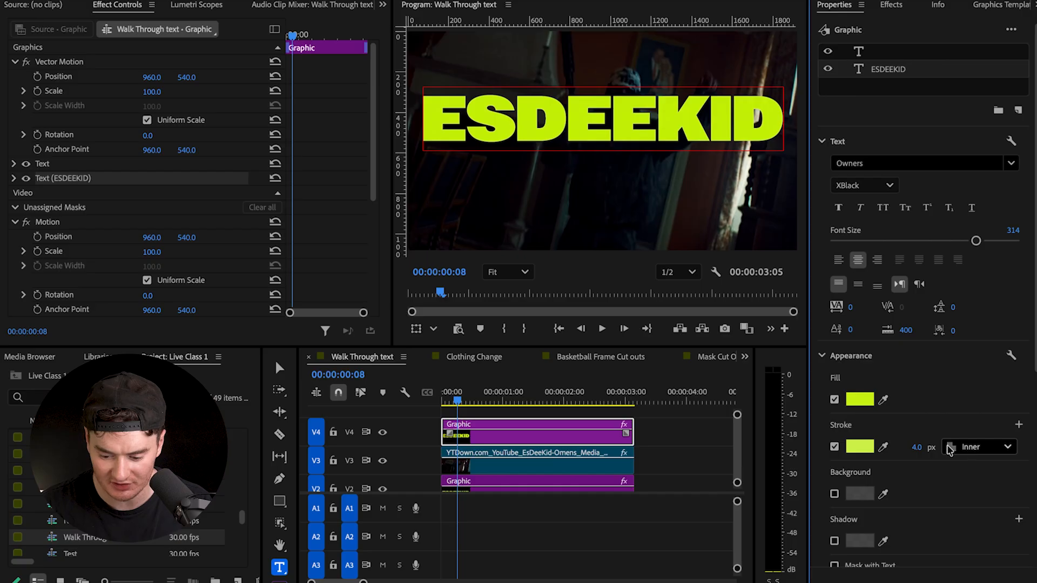
left_click(835, 400)
- Play the sequence from the beginning to check the outlined text over the masked subject, and return to the start
key("space")
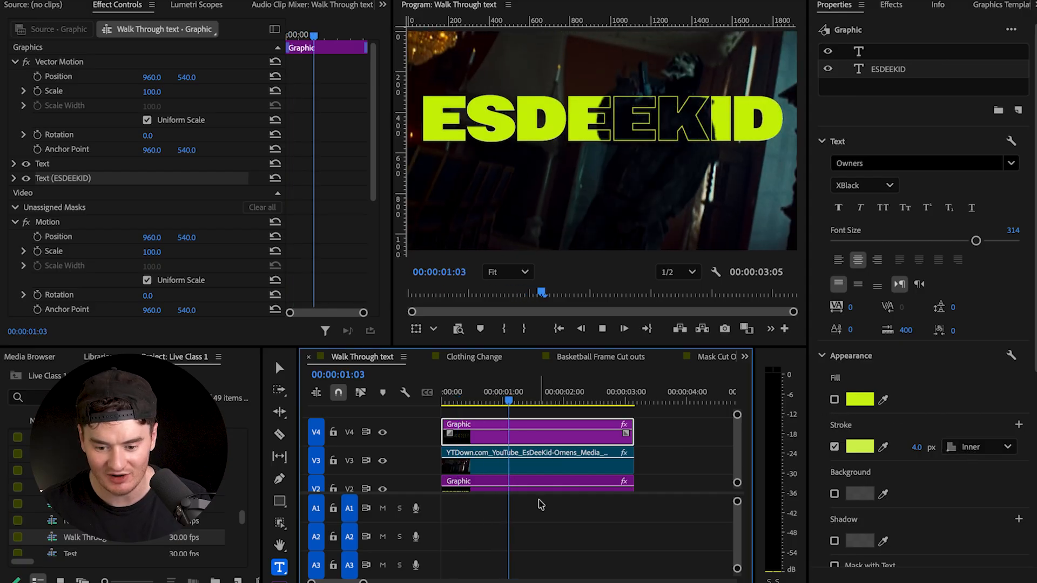
left_click_drag(492, 400, 439, 402)
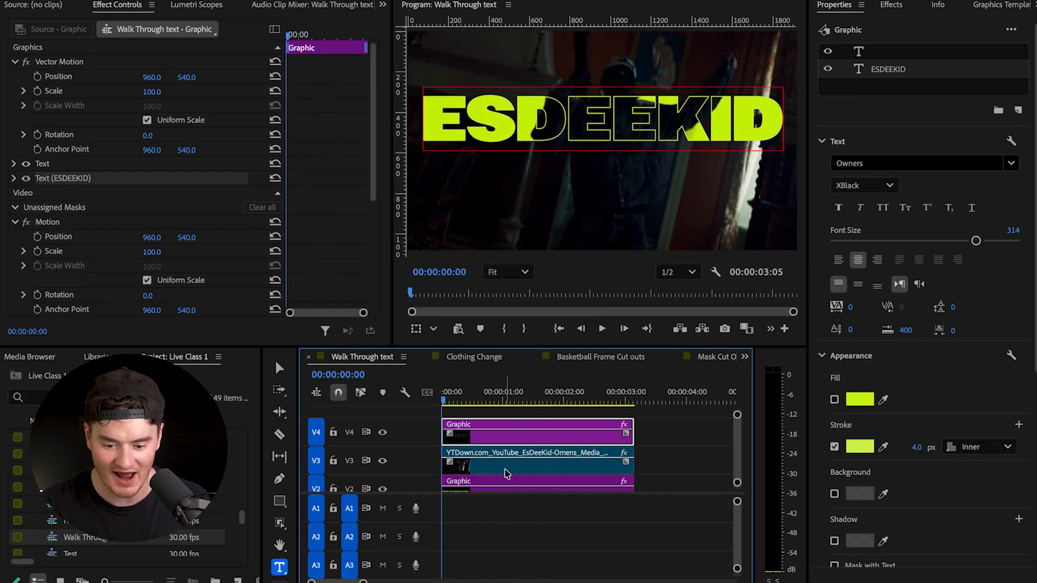
key("space")
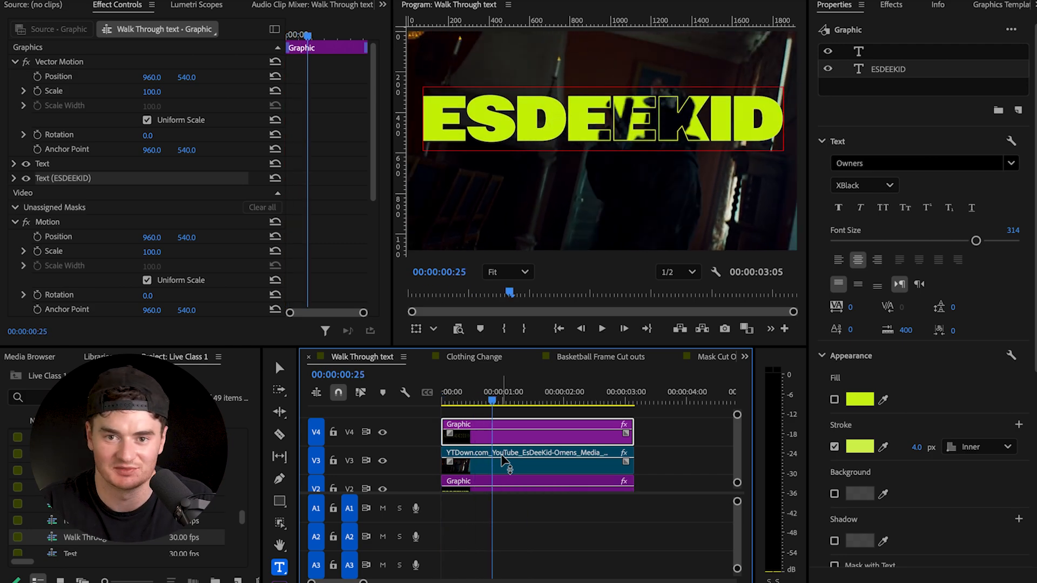
left_click_drag(490, 402, 438, 402)
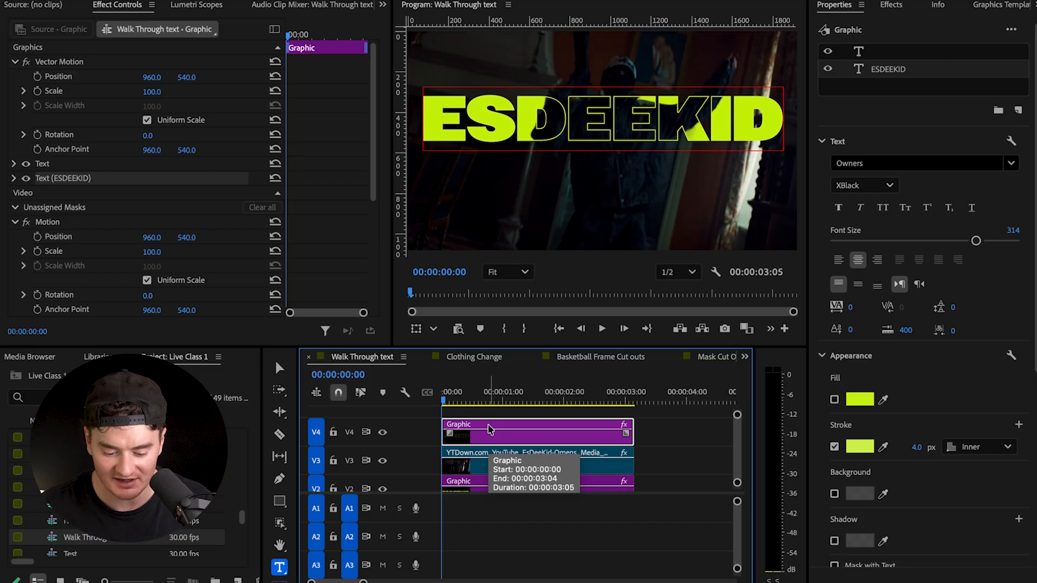
- Select the filled ESDEEKID text clip on track V2
left_click(484, 482)
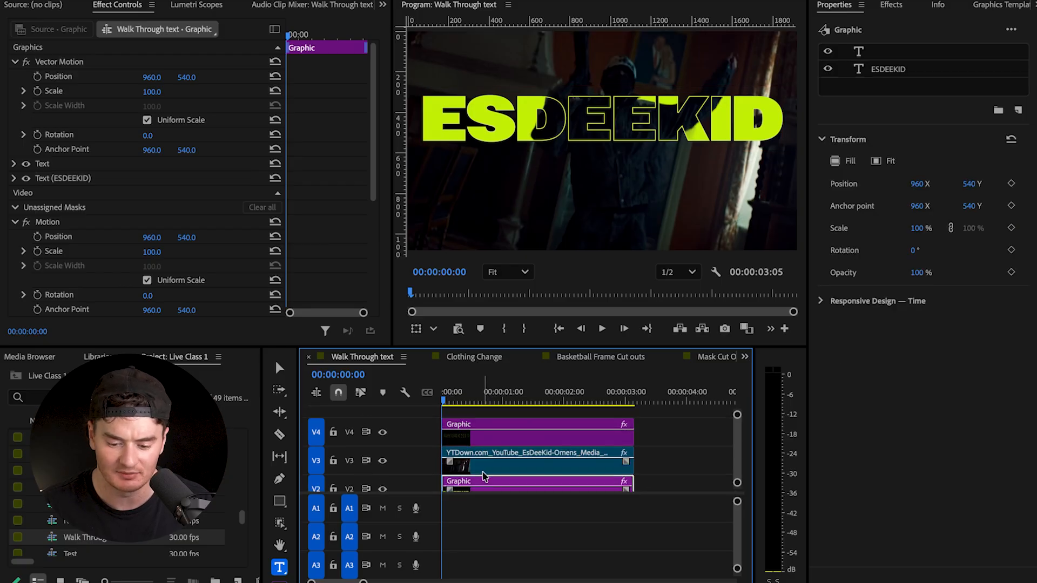